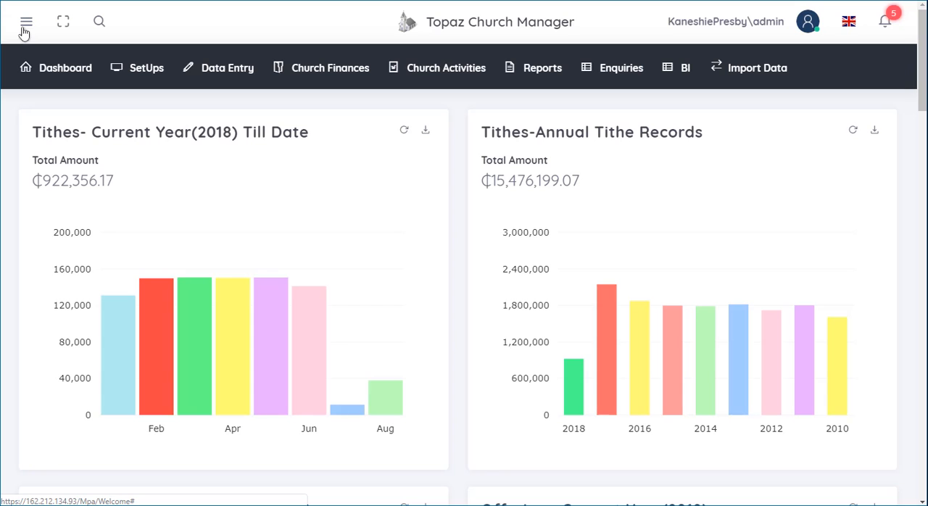
Step: Add a new language fluency level named "Very Very good" in the Language Fluency setup and save it
left_click(141, 71)
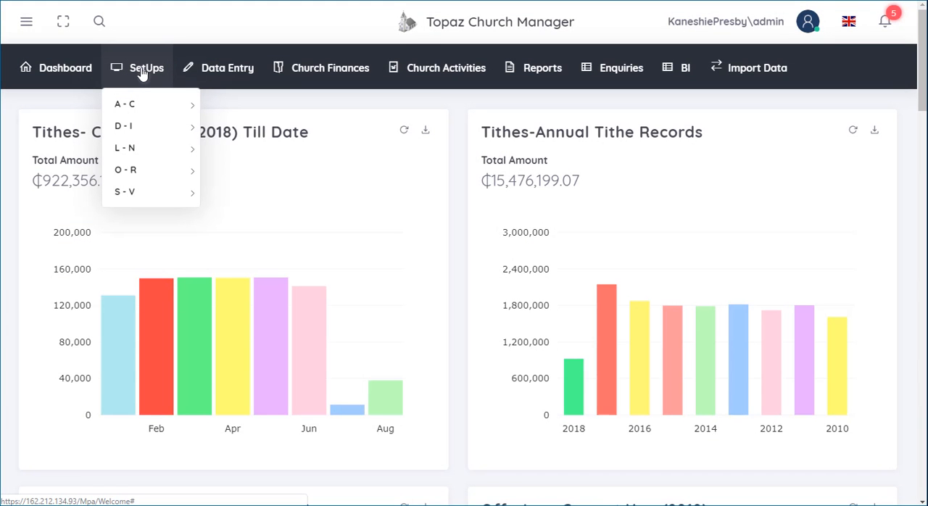
mouse_move(141, 144)
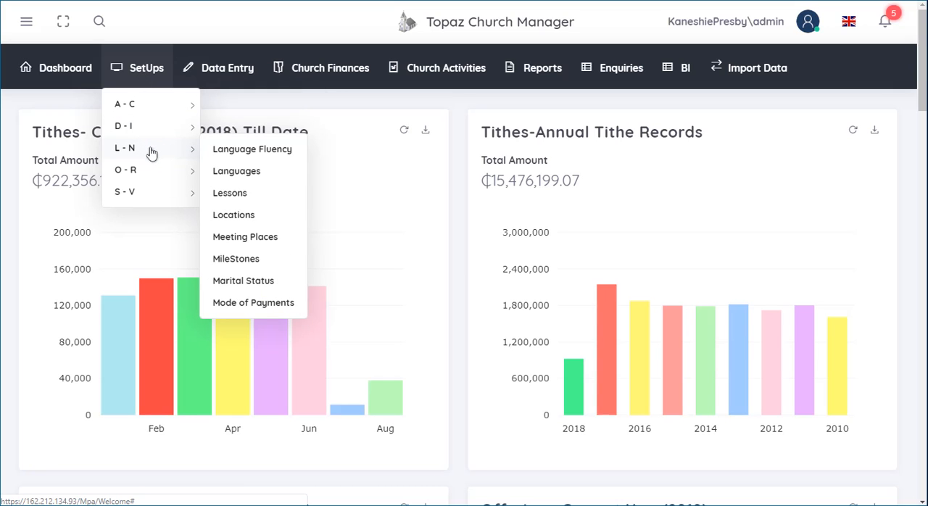
left_click(244, 150)
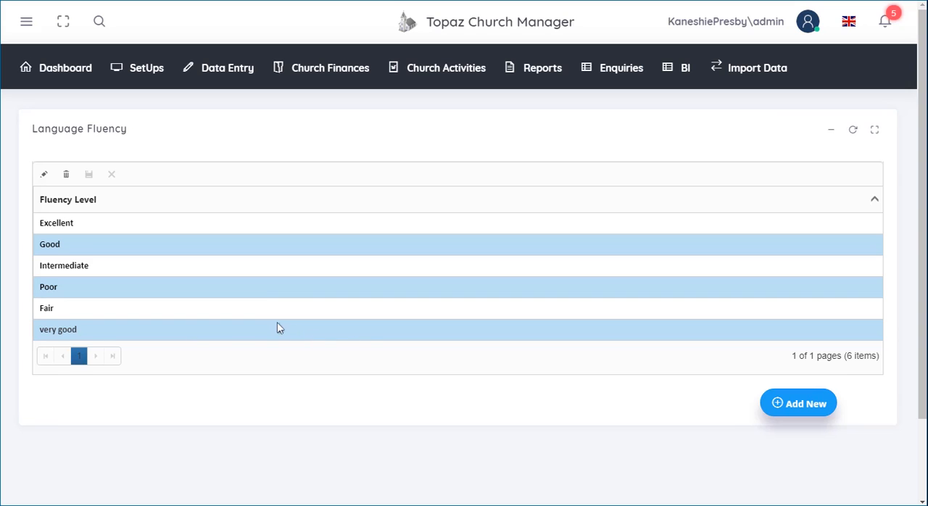
left_click(816, 411)
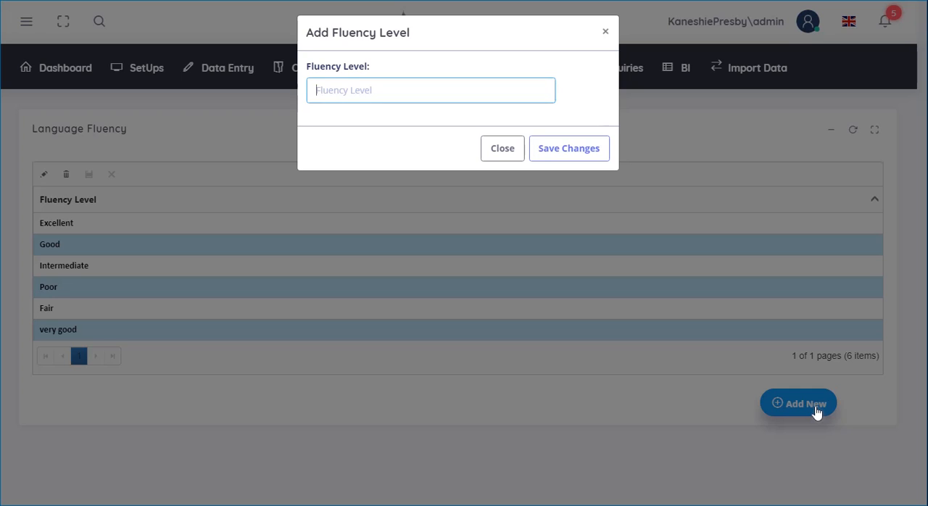
type("Very Very good")
left_click(582, 154)
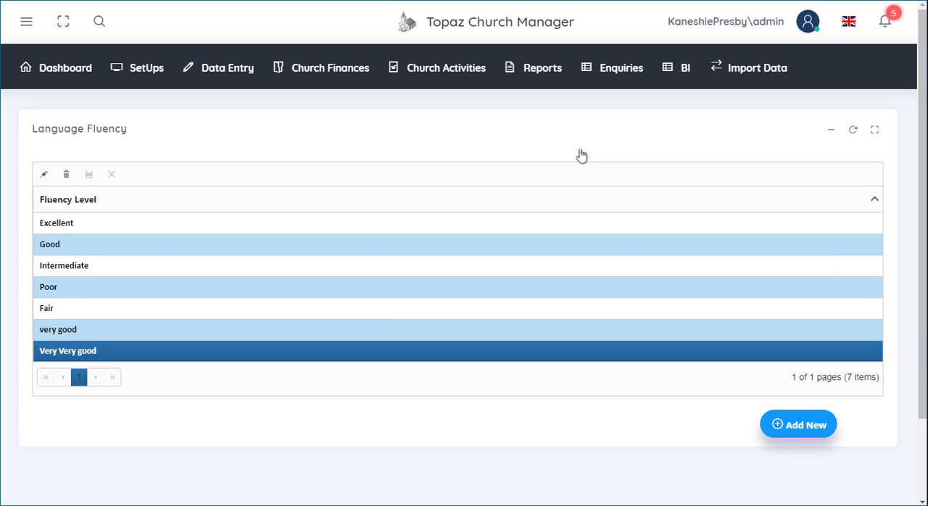
Step: Delete the "Very Very good" fluency level and confirm the deletion
left_click(65, 176)
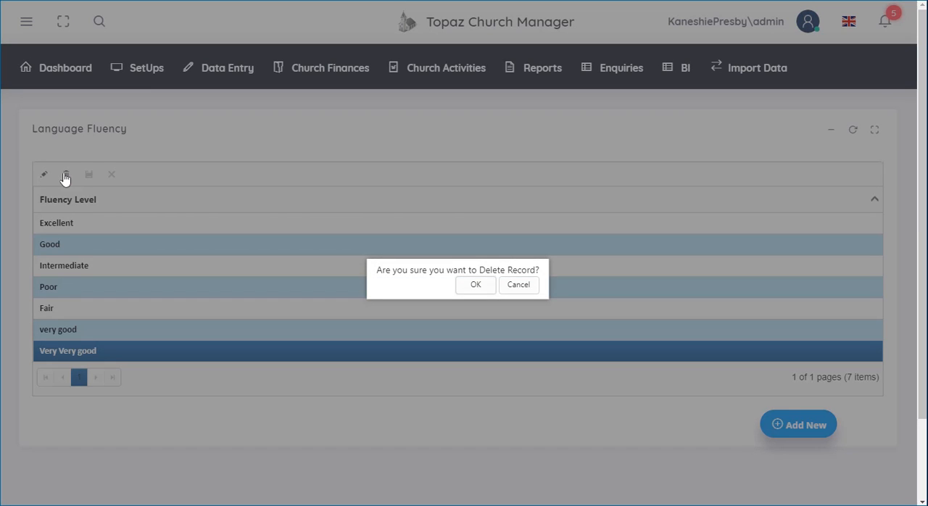
left_click(475, 286)
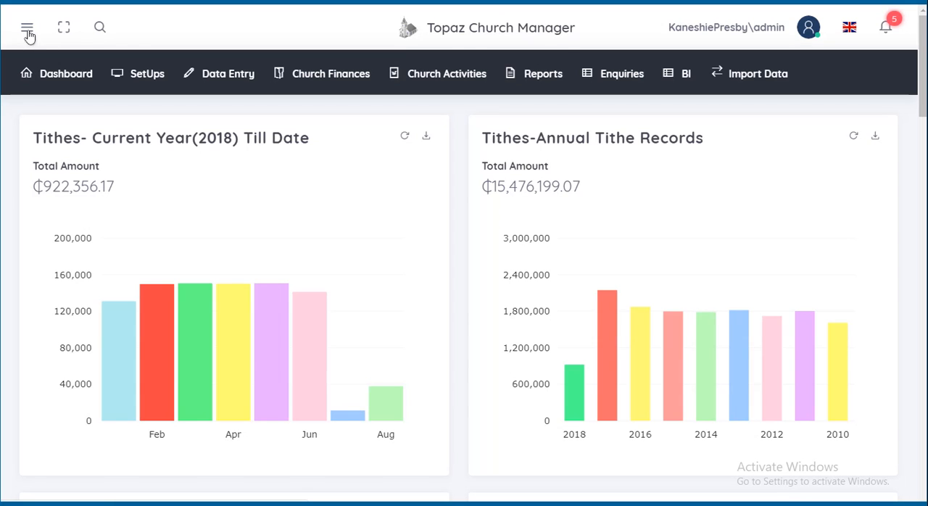
Step: Add "Ewe" as a new language in the Languages setup, save it, and select its row
left_click(123, 70)
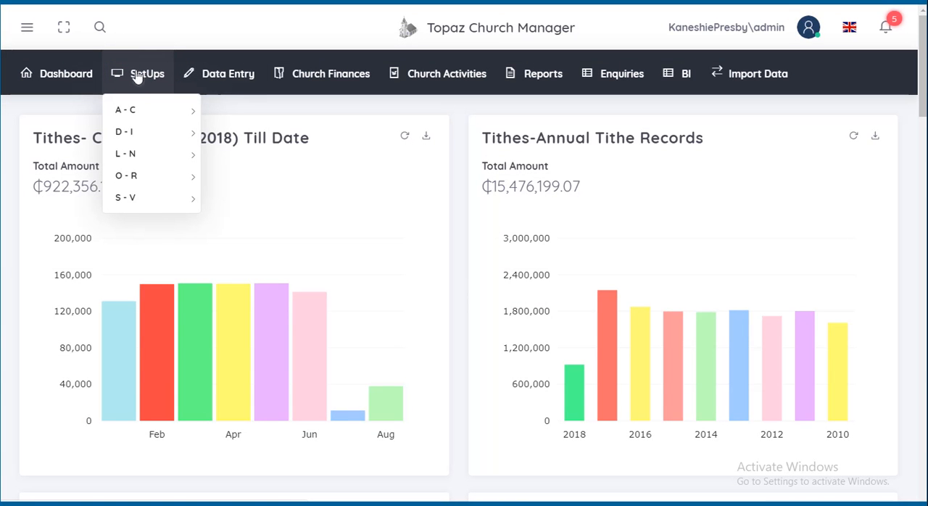
mouse_move(152, 141)
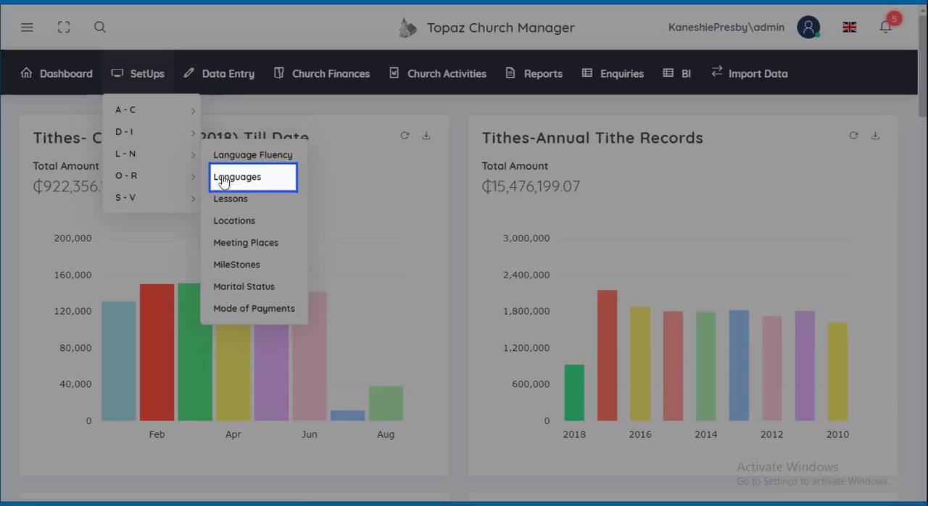
left_click(223, 179)
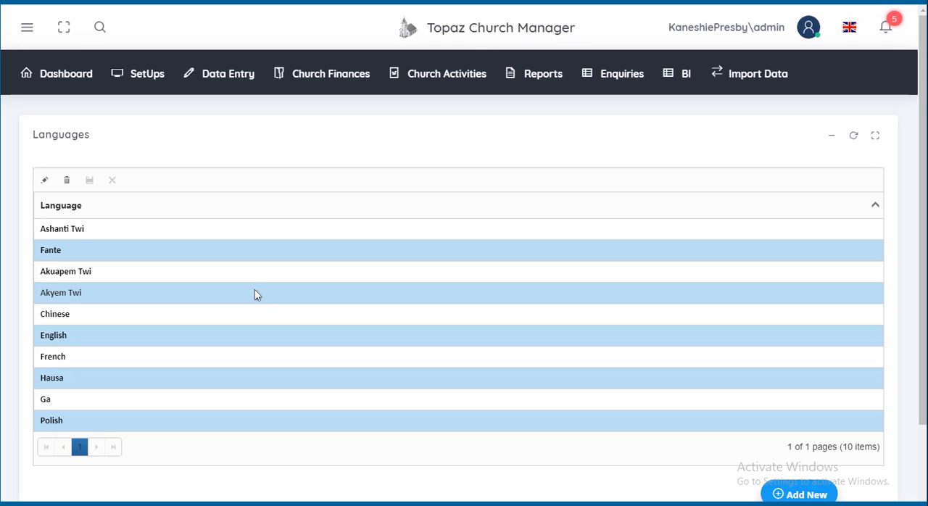
left_click(810, 494)
type("Ewe")
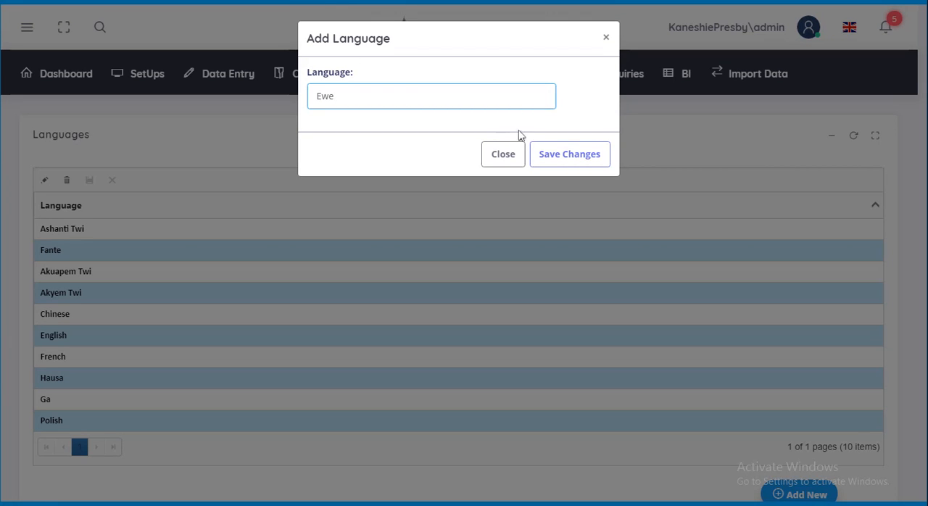
left_click(557, 153)
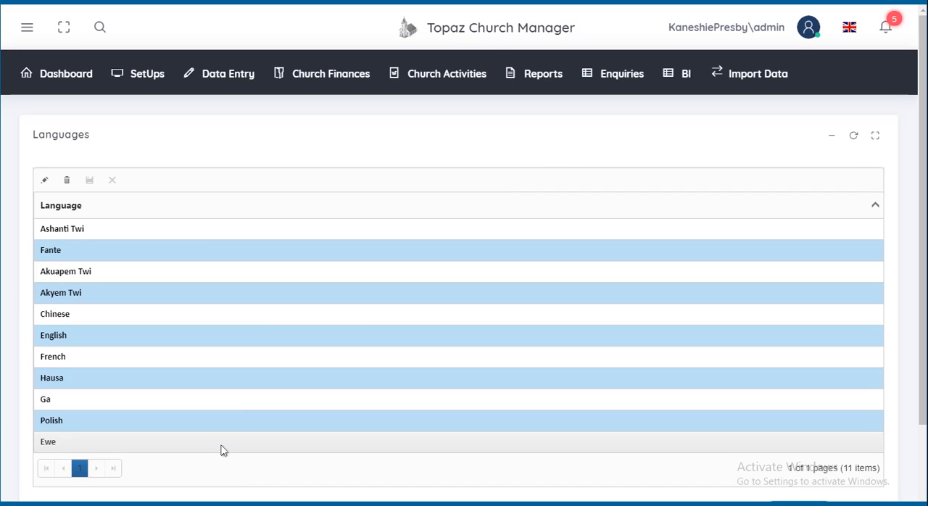
left_click(115, 445)
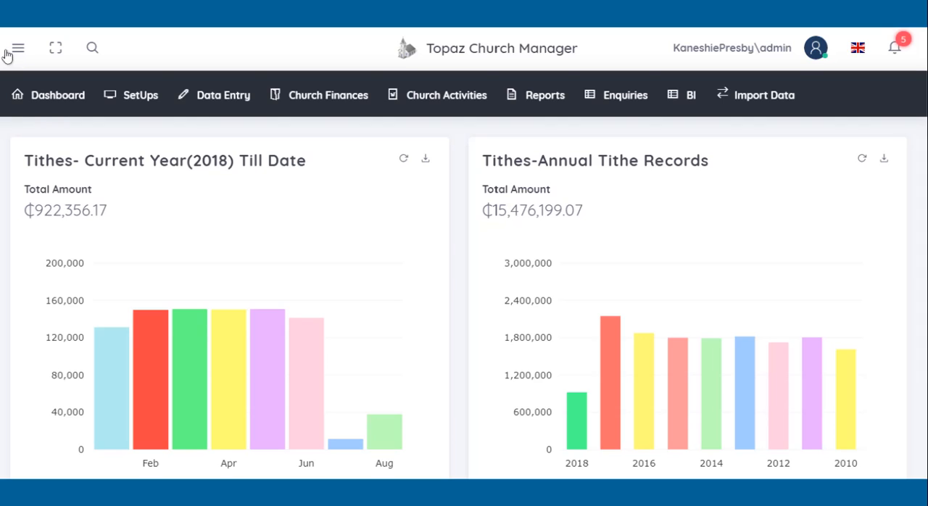
Step: Open the Locations setup page
mouse_move(132, 85)
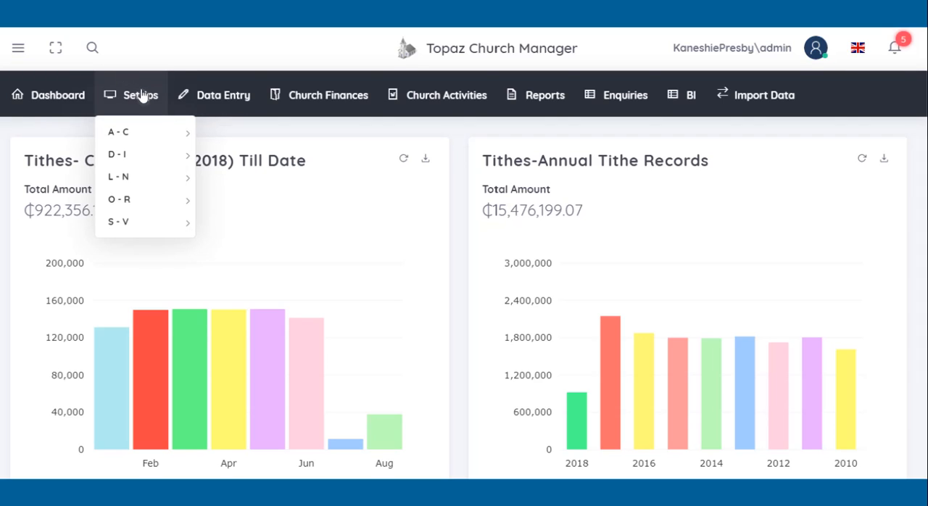
mouse_move(184, 198)
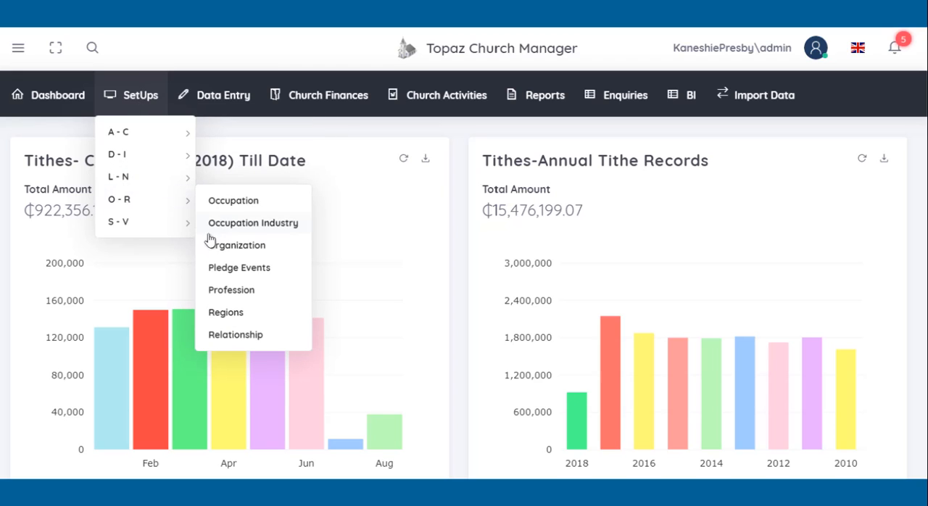
mouse_move(178, 180)
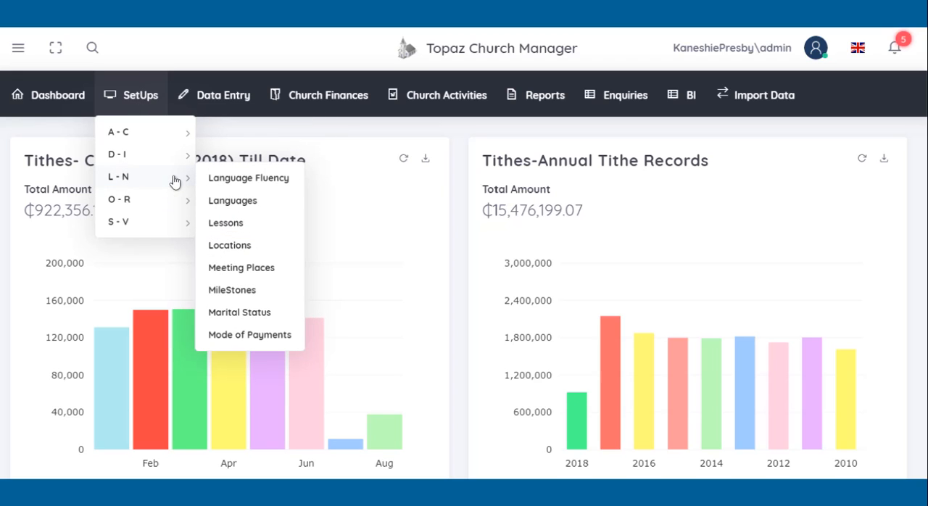
left_click(224, 247)
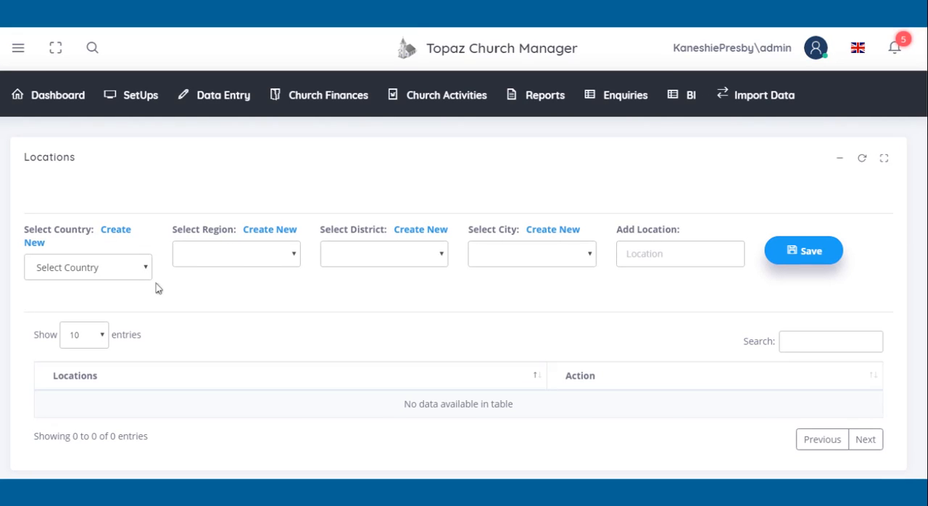
Step: Examine the country choices and the new-country form's Country, Nationality, Country Code and Zone fields, closing the form without saving
left_click(145, 270)
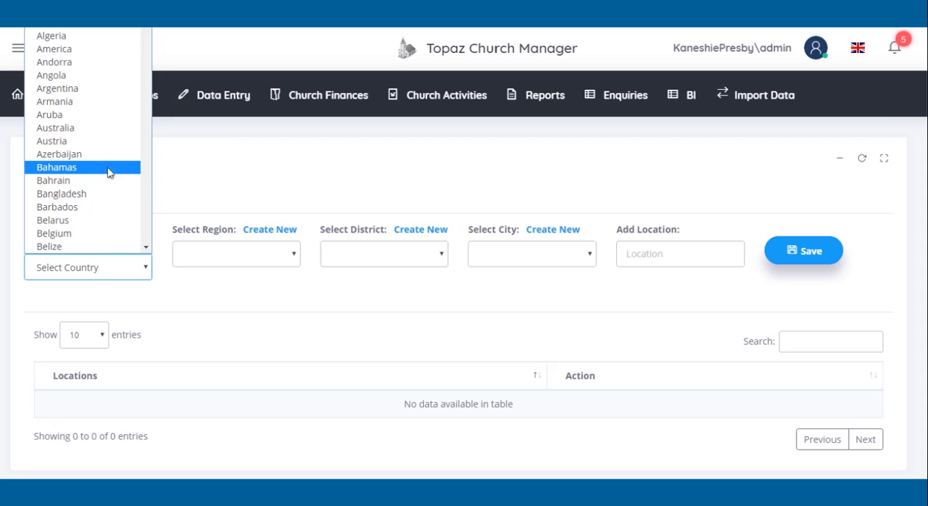
left_click(183, 172)
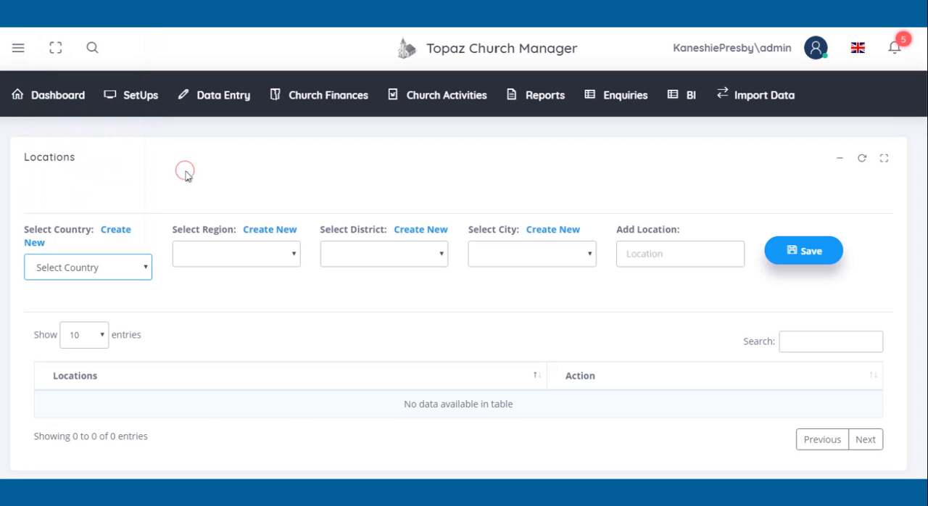
left_click(111, 237)
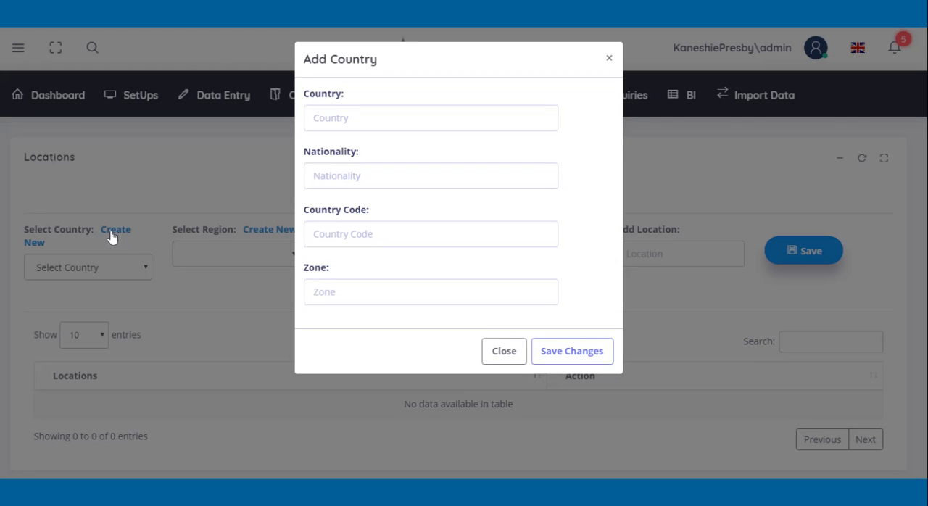
left_click(378, 115)
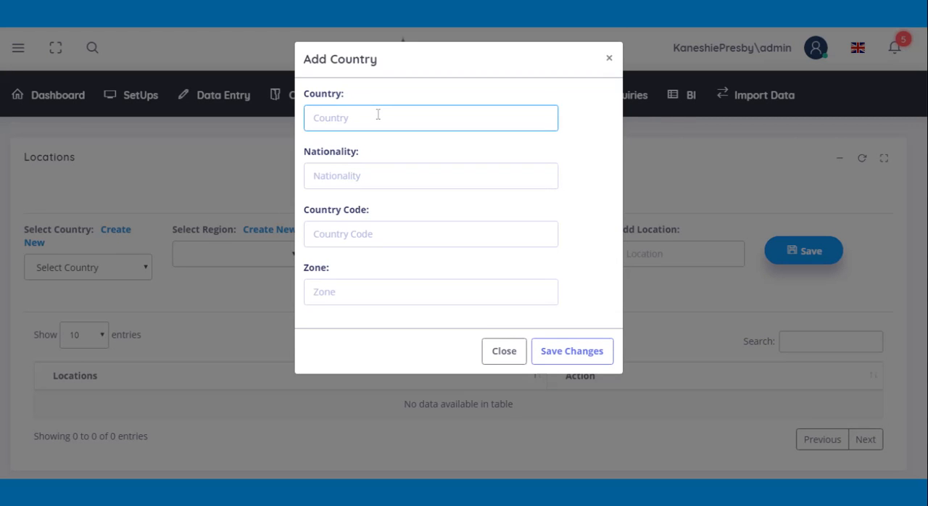
left_click(327, 177)
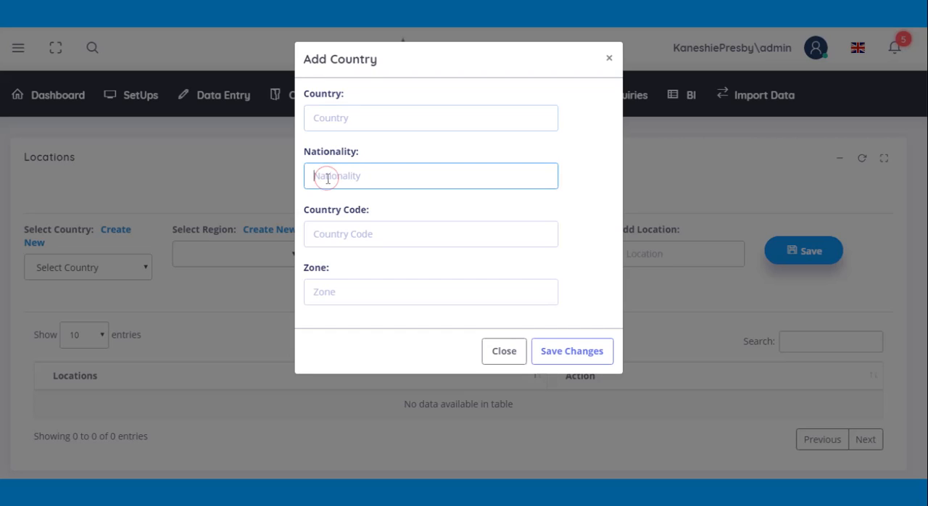
left_click(324, 226)
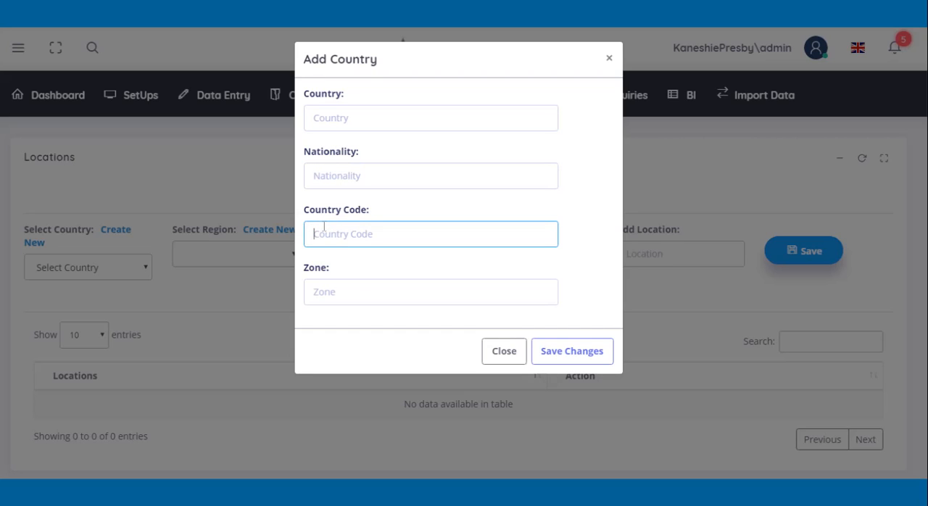
left_click(317, 287)
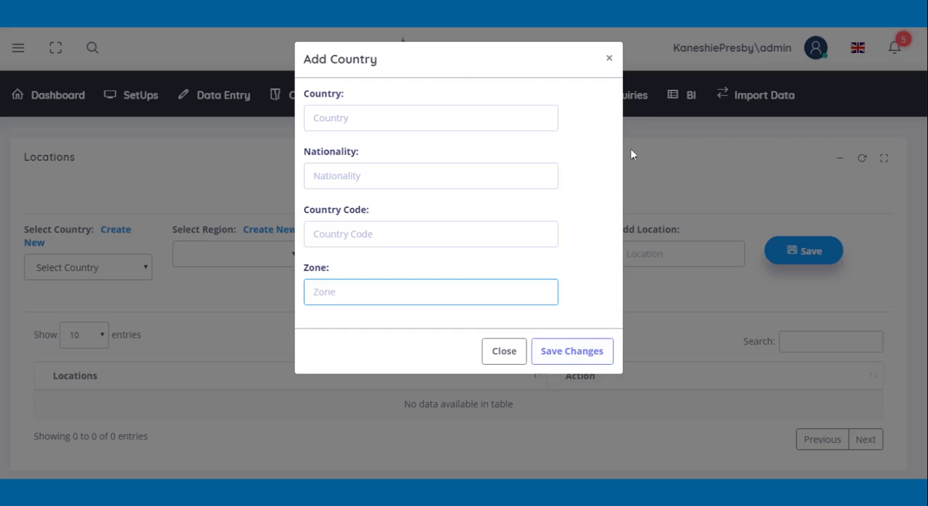
left_click(609, 59)
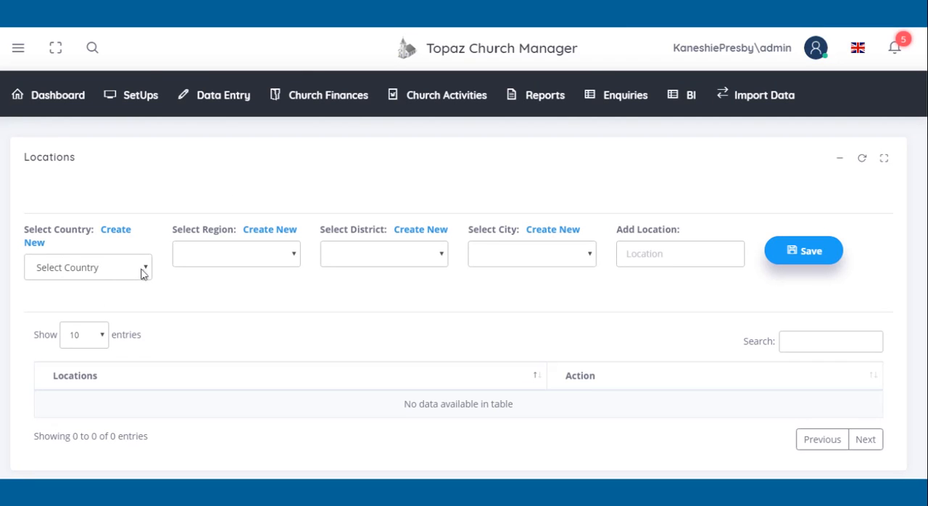
Step: Set the country to Ghana and keep Greater Accra Region as the region for the location
left_click(143, 274)
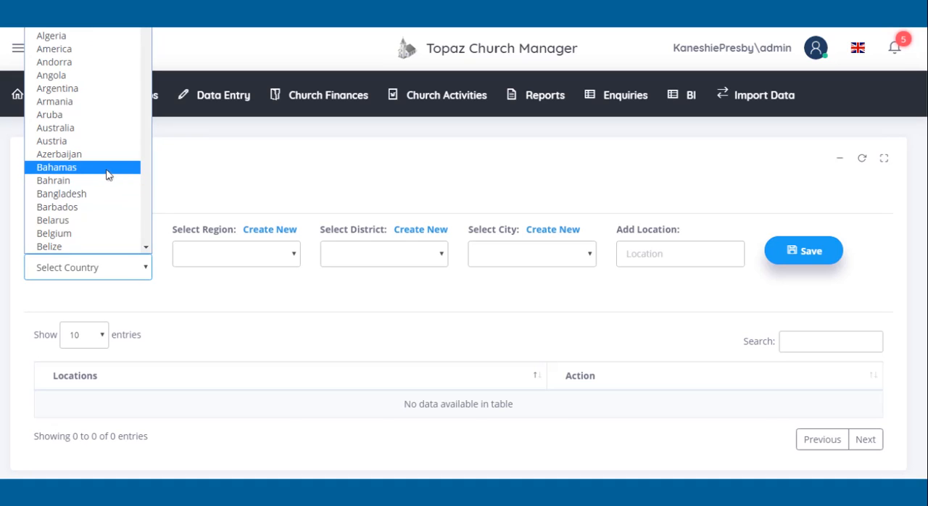
scroll(110, 233, "down", 2)
scroll(112, 233, "down", 15)
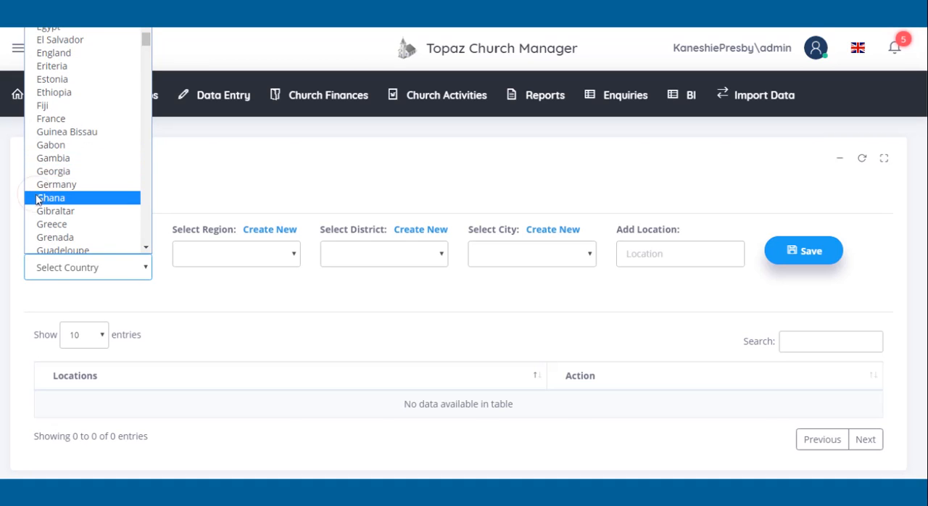
left_click(38, 200)
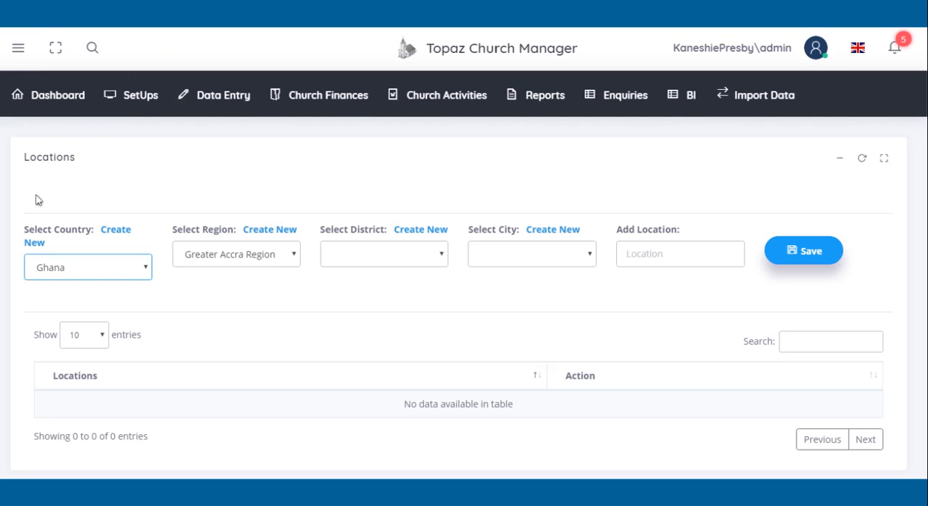
left_click(294, 259)
left_click(243, 252)
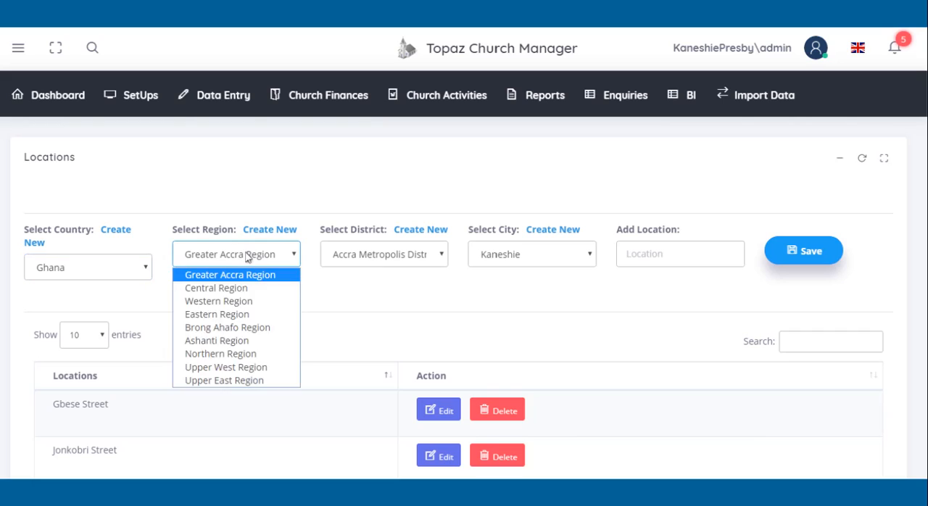
left_click(245, 255)
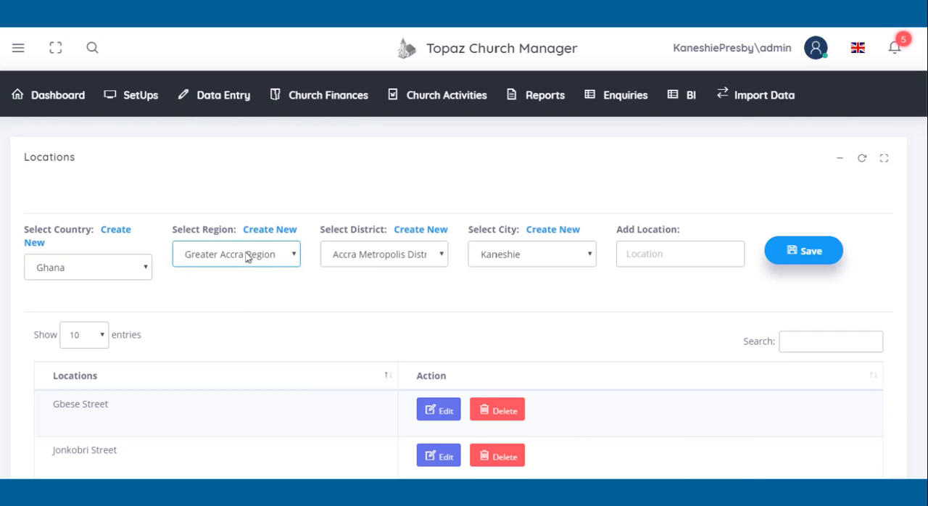
Step: Examine the Country and Region fields of the new-region form and close it without saving
left_click(266, 236)
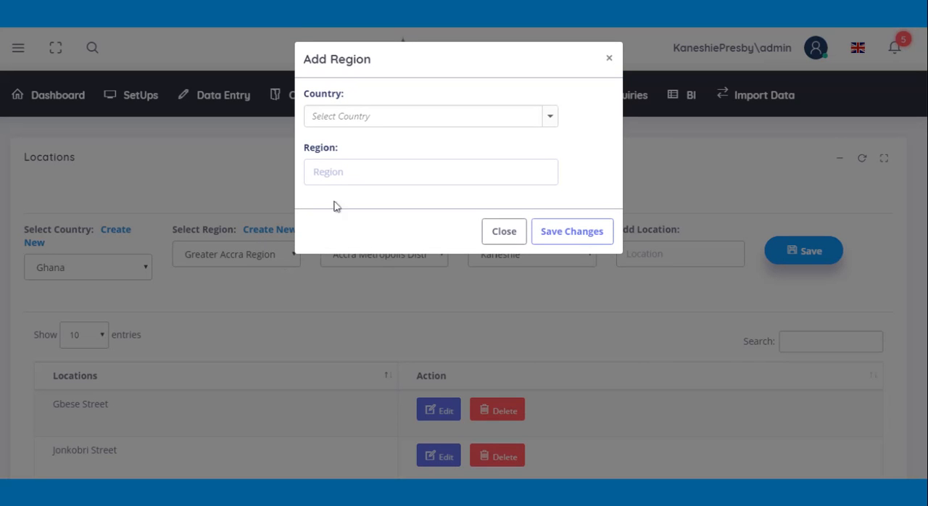
left_click(352, 116)
left_click(562, 159)
left_click(491, 182)
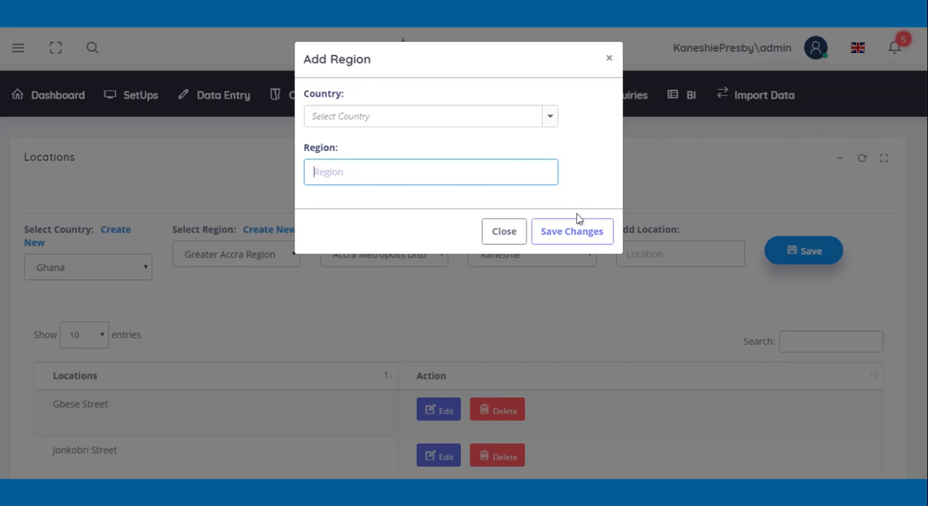
left_click(610, 59)
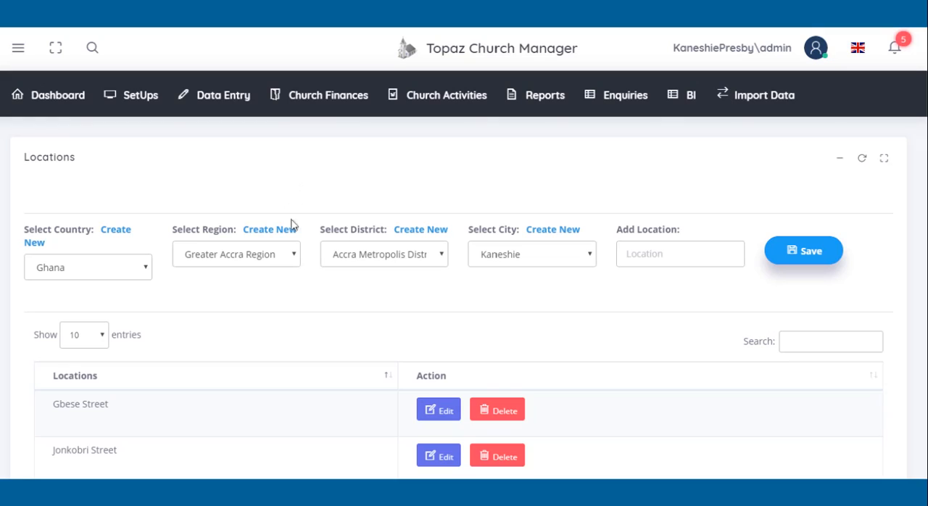
Step: Keep the Accra Metropolis district and Kaneshie city, and save Kaneshie Market as a new location
left_click(409, 261)
left_click(407, 276)
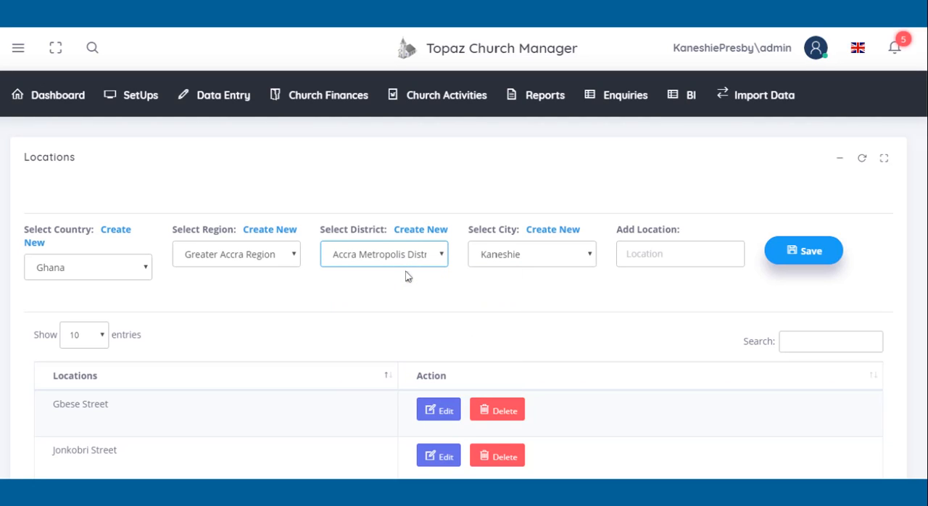
left_click(416, 234)
left_click(628, 253)
type("Kaneshie")
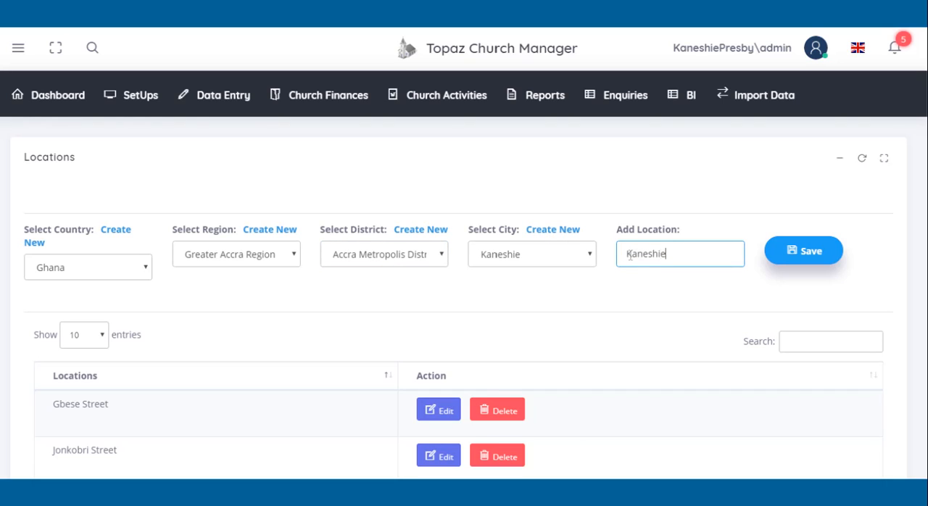
type(" Market")
left_click(801, 258)
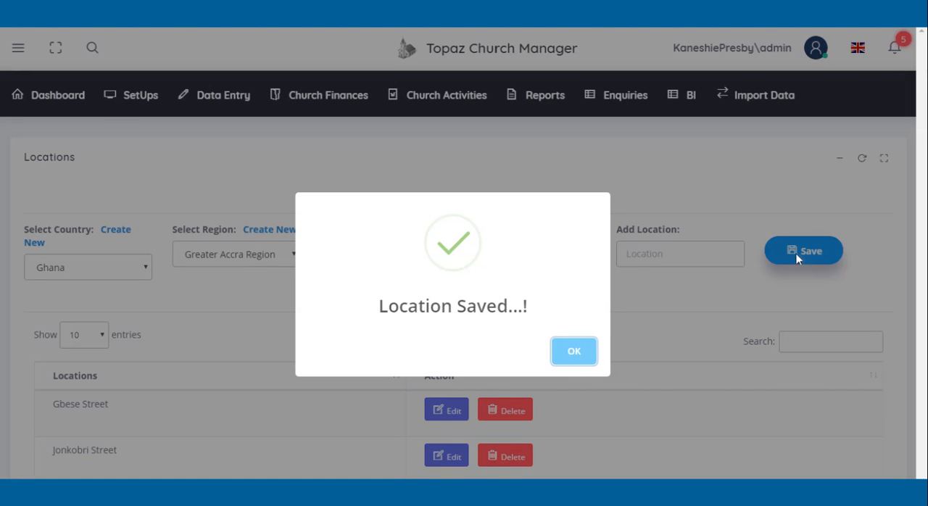
left_click(573, 352)
Step: Rename the Kaneshie Market location to Kaneshiee Market and save the change
scroll(579, 354, "down", 1)
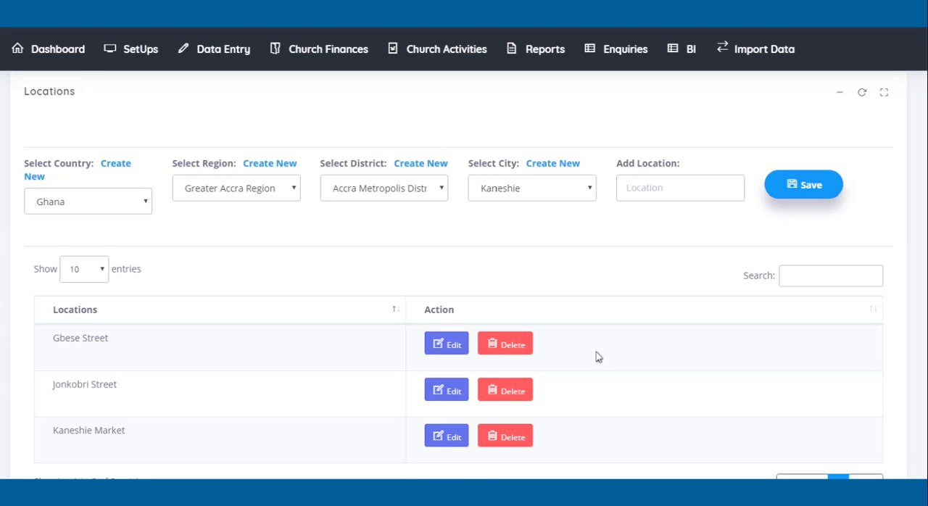
left_click(446, 435)
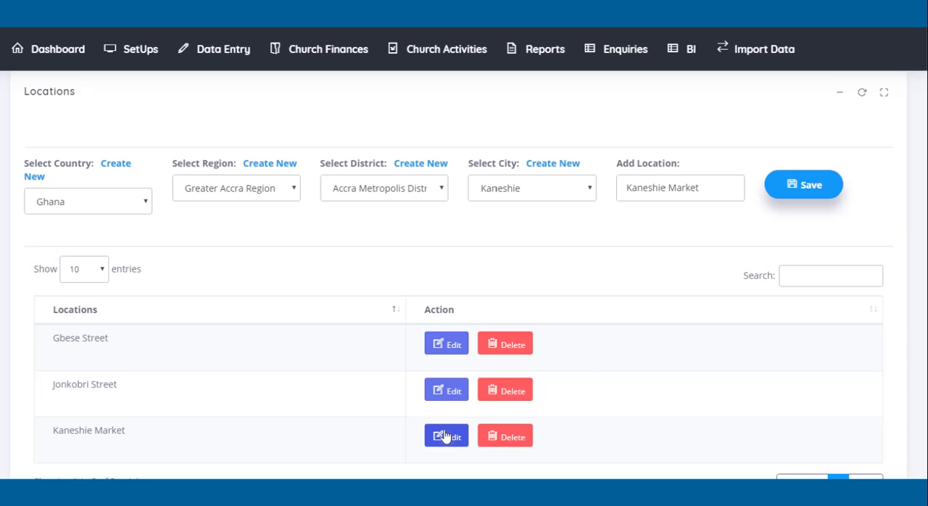
left_click(667, 188)
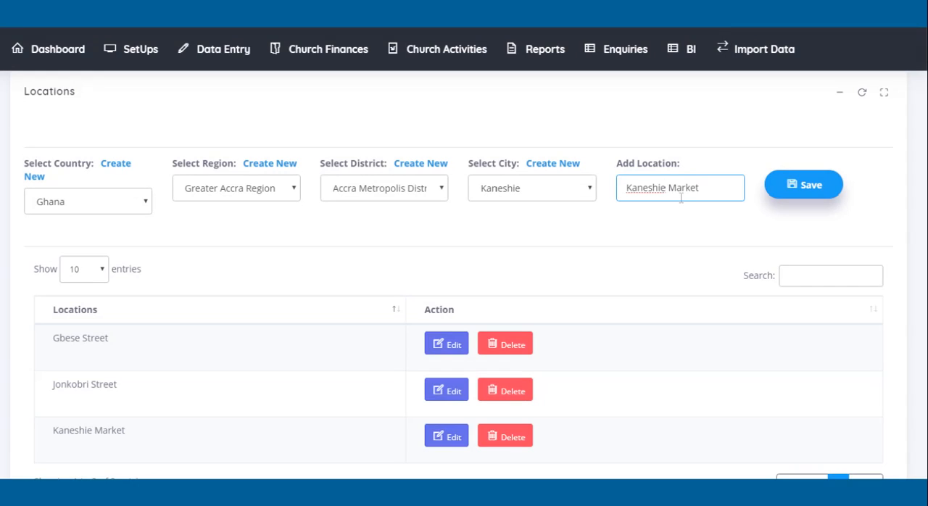
type("e")
left_click(825, 187)
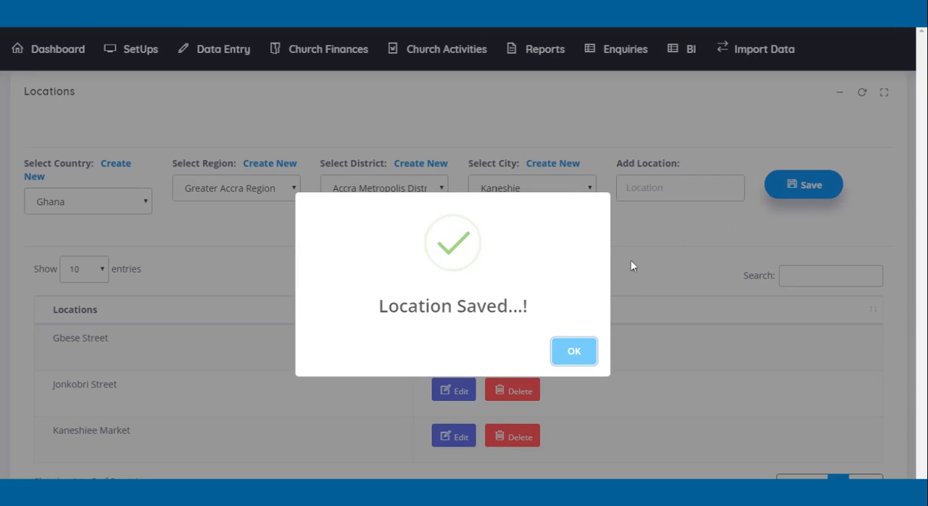
left_click(573, 360)
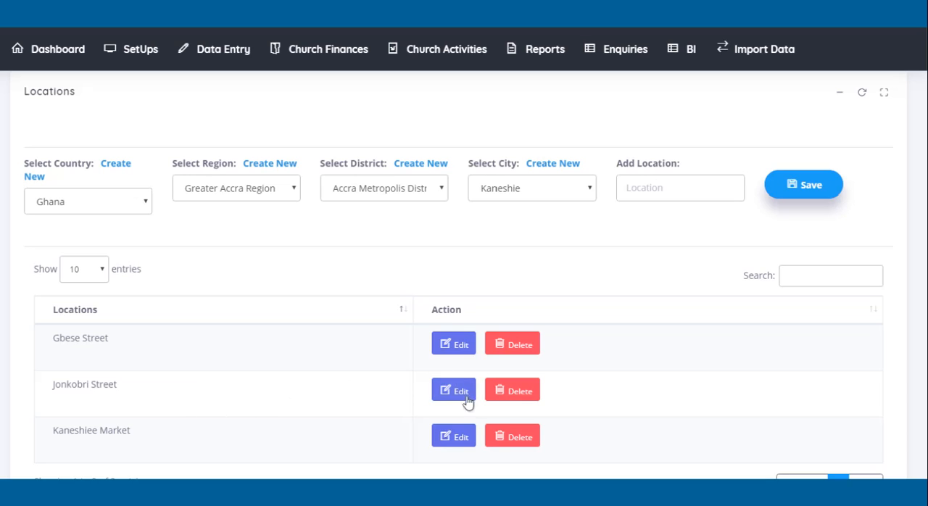
Step: Delete the Kaneshiee Market location and confirm the deletion
left_click(505, 439)
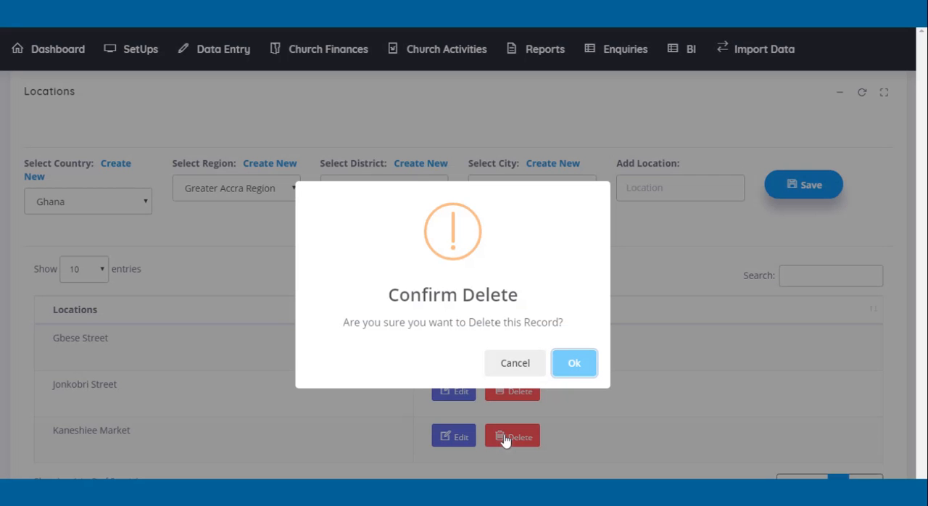
left_click(572, 364)
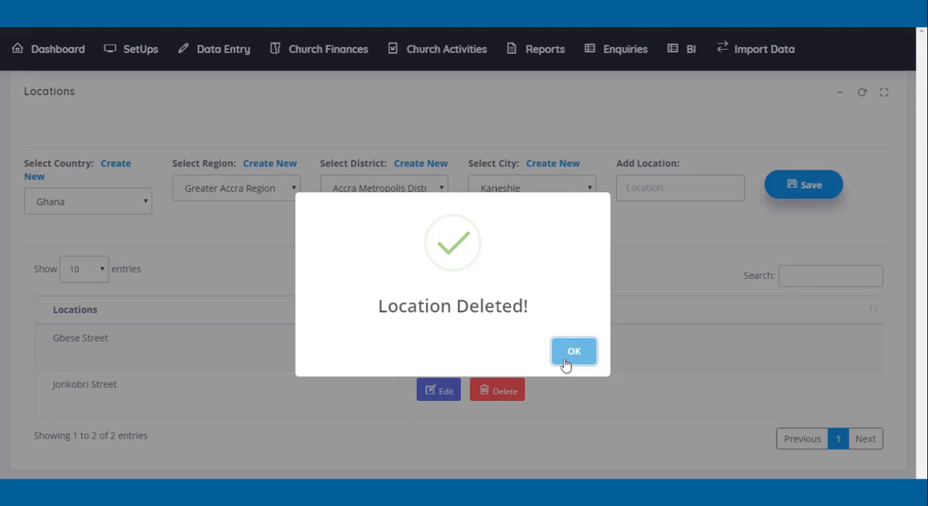
left_click(566, 364)
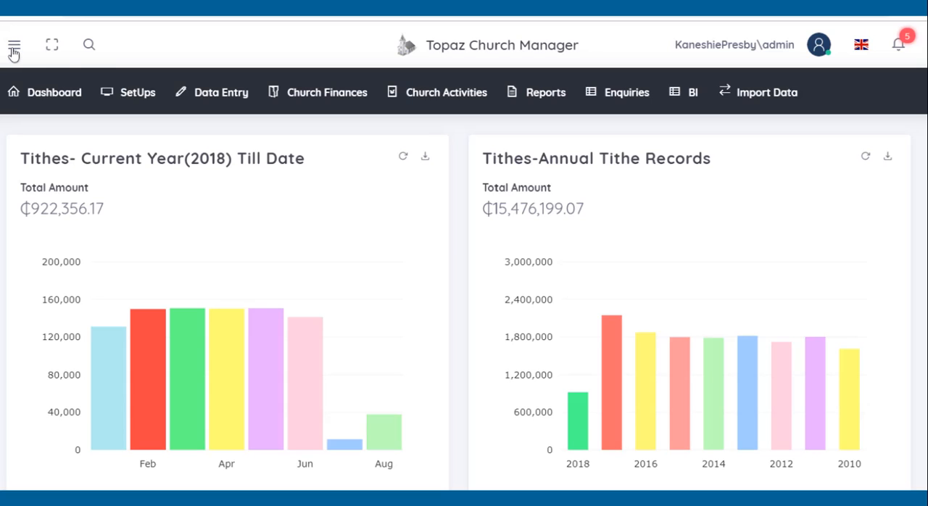
Step: Open the Meeting Places setup page and add East Legon as a meeting place
mouse_move(127, 92)
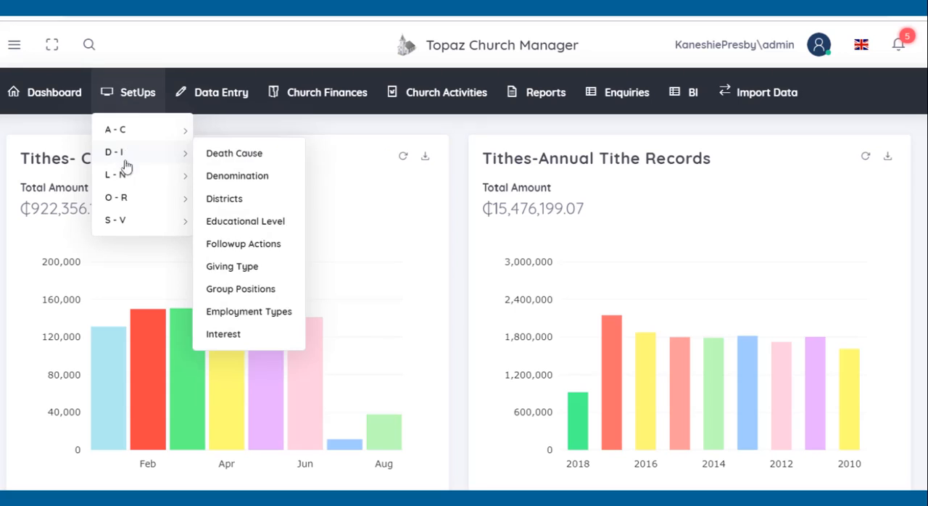
mouse_move(130, 175)
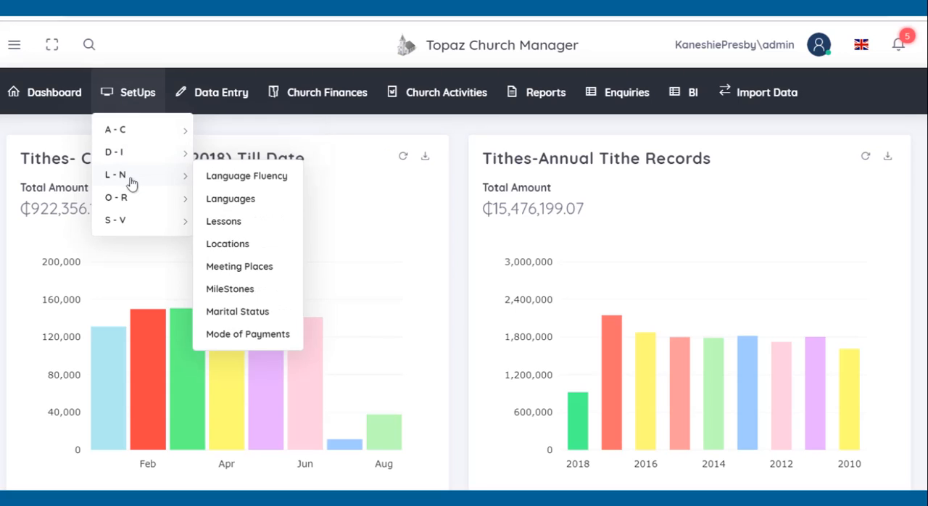
left_click(265, 267)
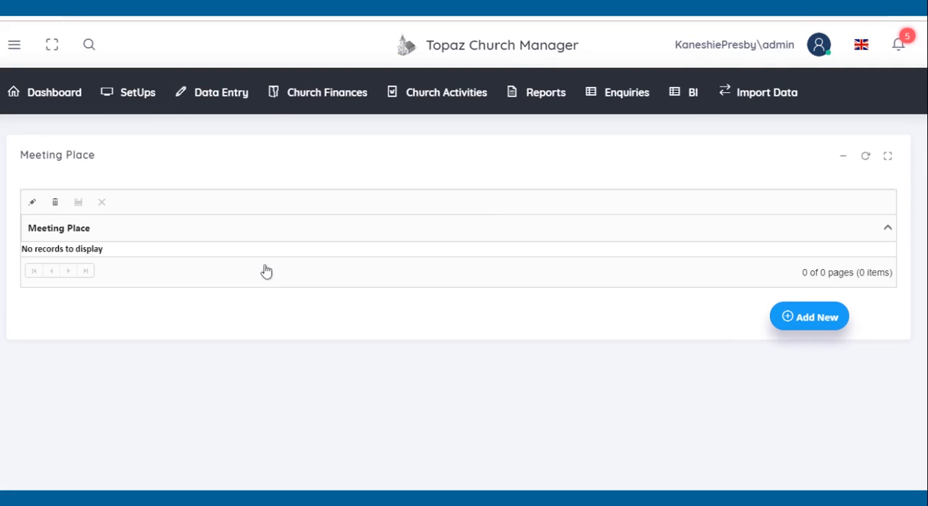
left_click(829, 325)
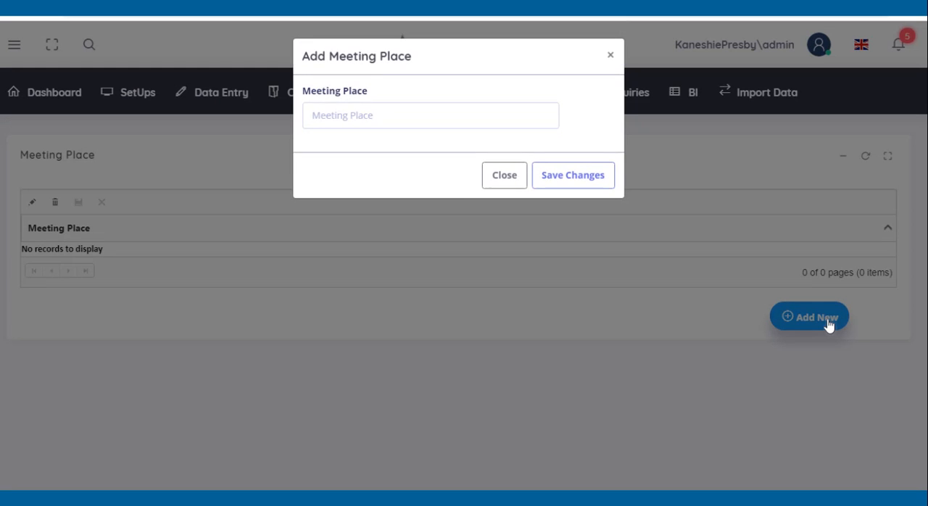
left_click(498, 120)
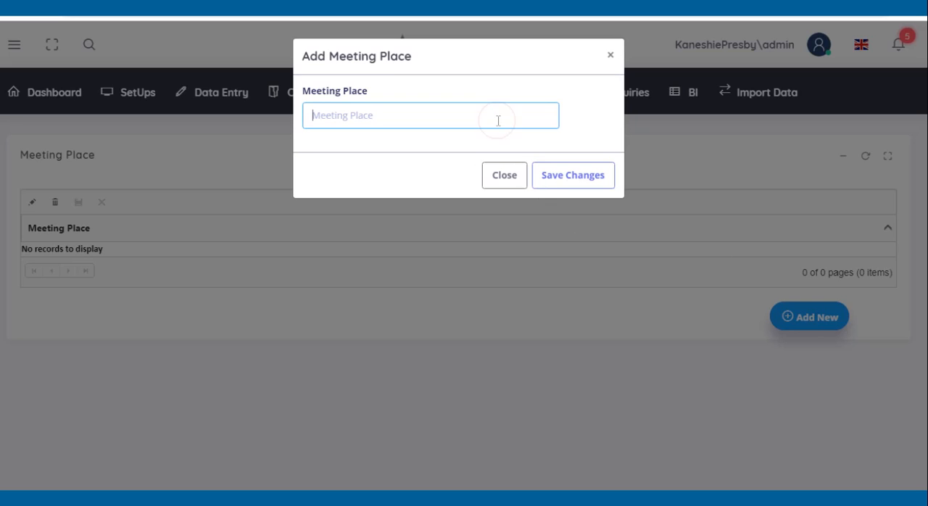
type("East Legon")
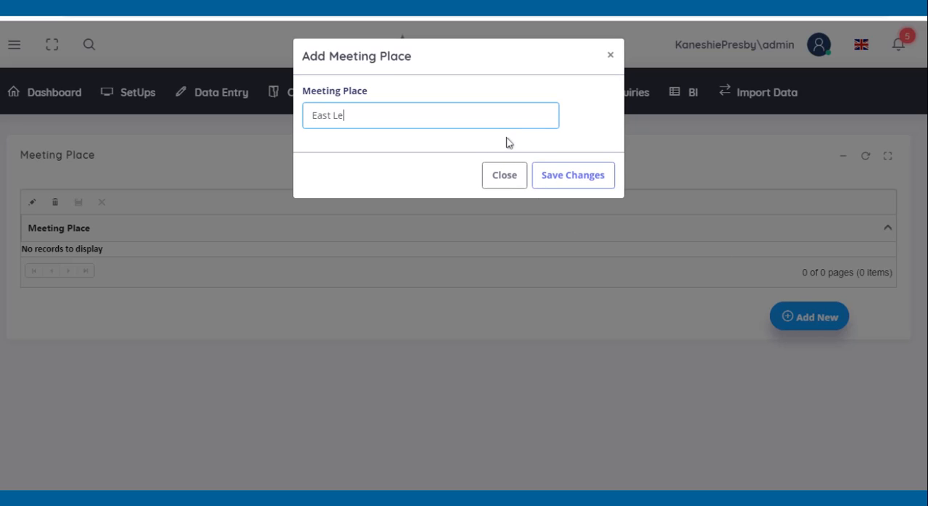
key("Tab")
key("Tab")
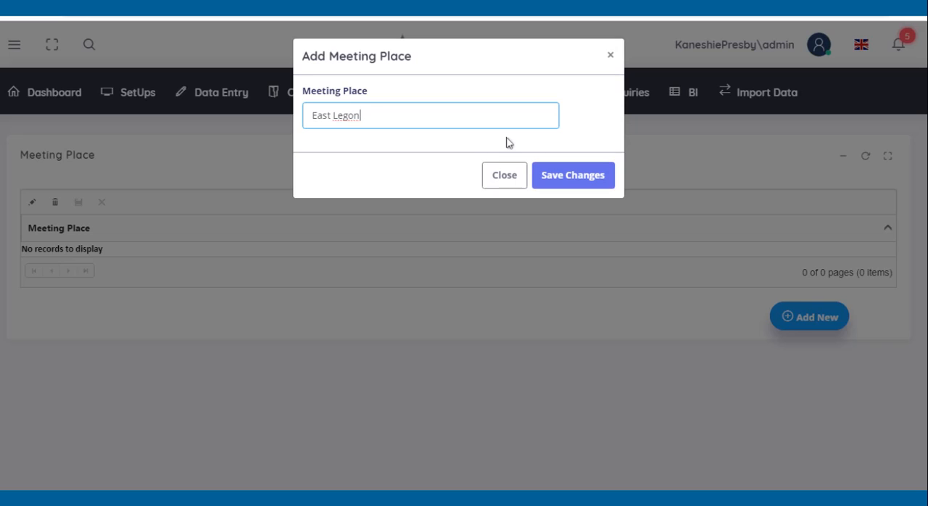
key("Return")
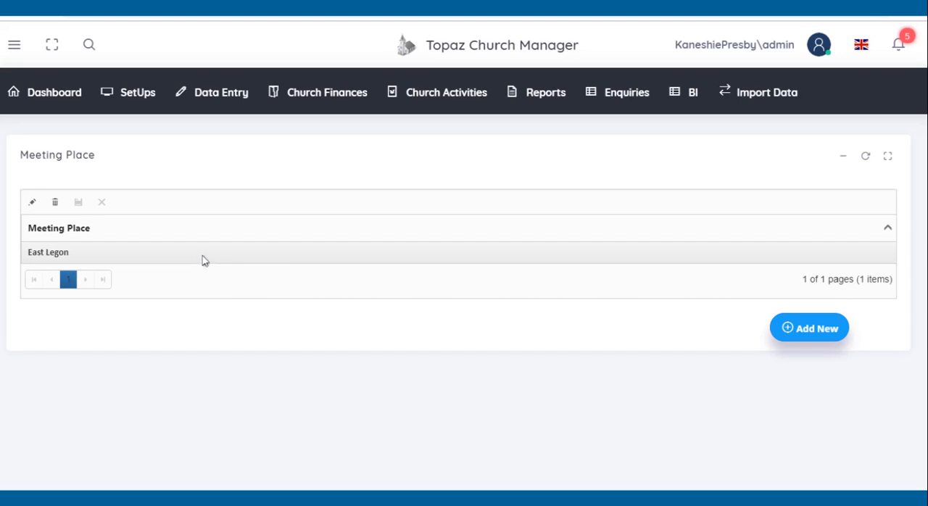
Step: Add North Legon as another meeting place and save it
left_click(835, 332)
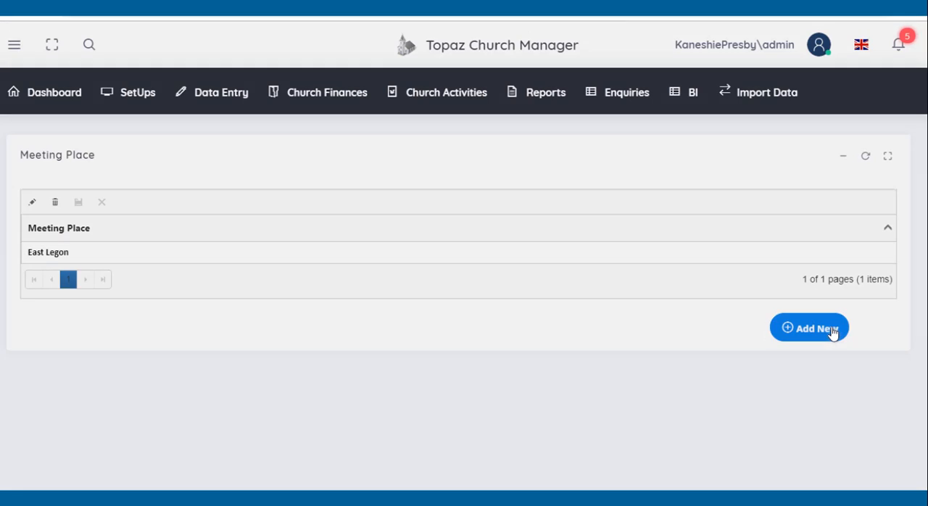
left_click(397, 116)
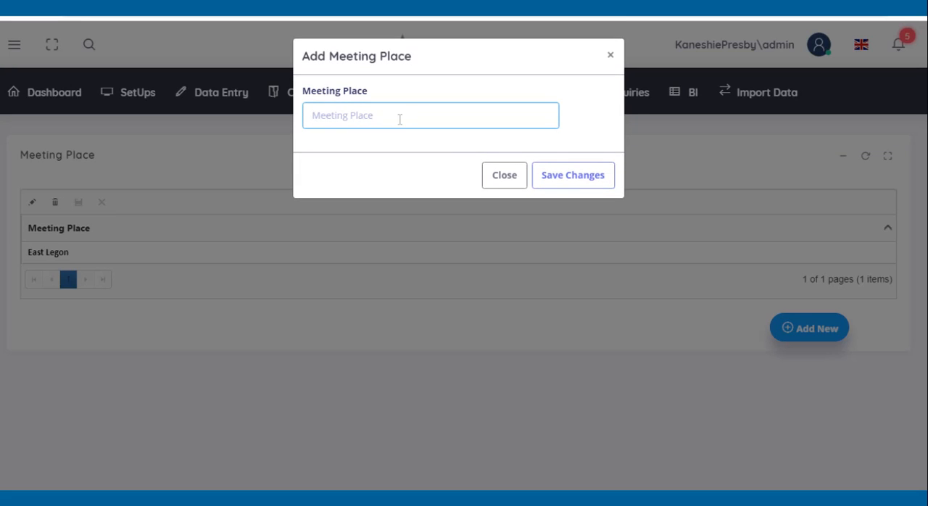
type("North Legon")
left_click(563, 182)
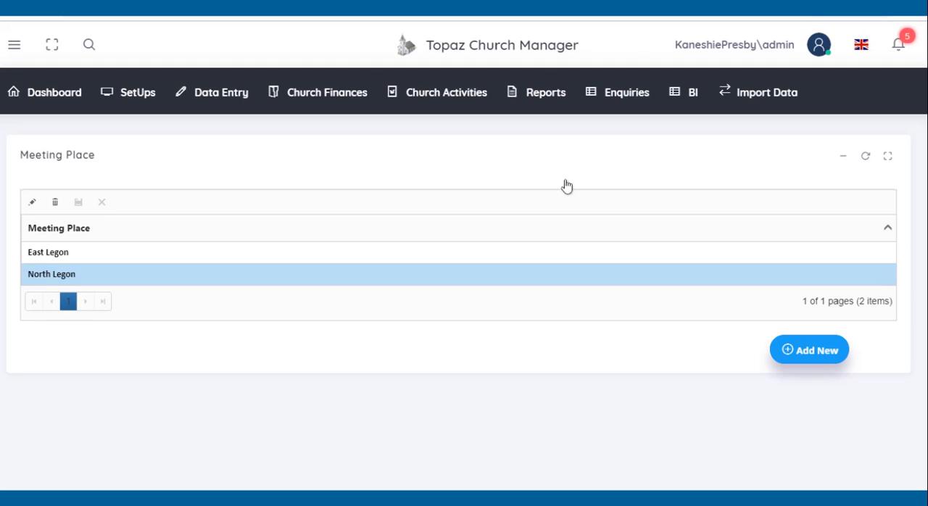
Step: Delete the North Legon meeting place record and confirm the deletion
left_click(137, 283)
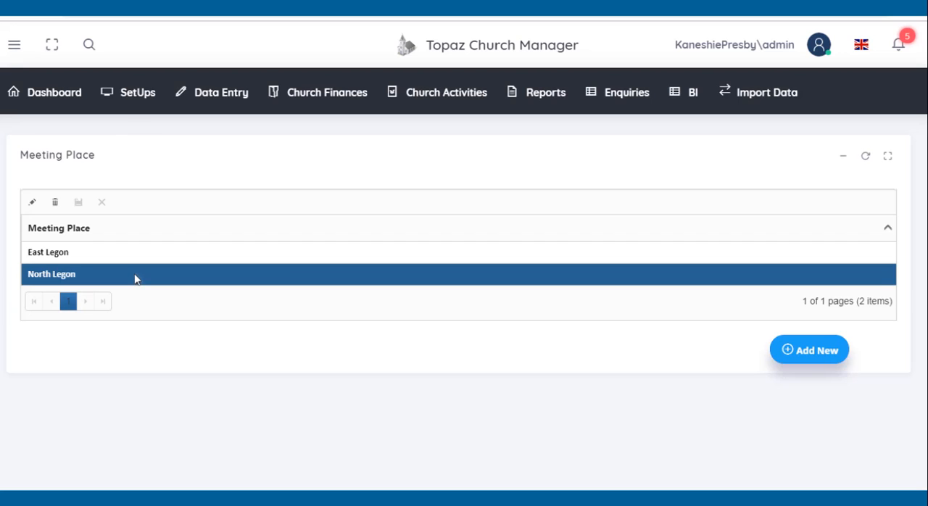
left_click(56, 203)
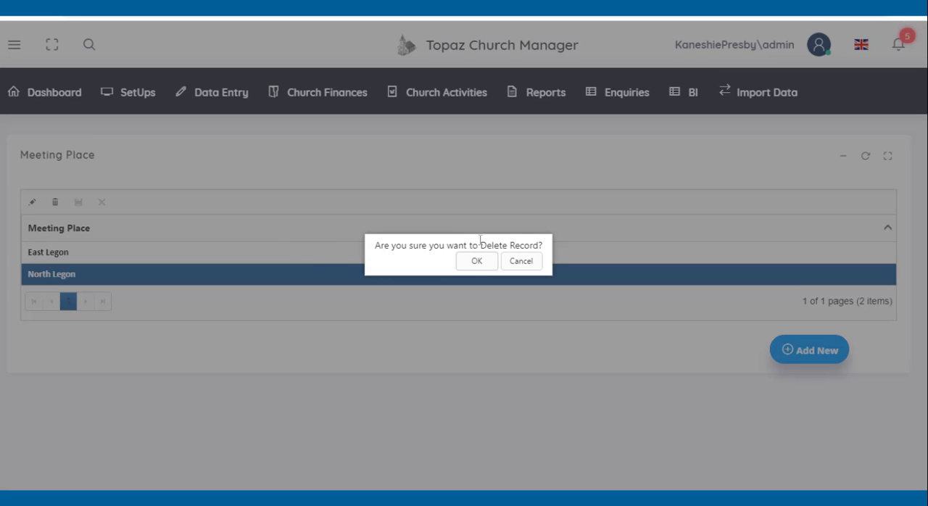
left_click(476, 261)
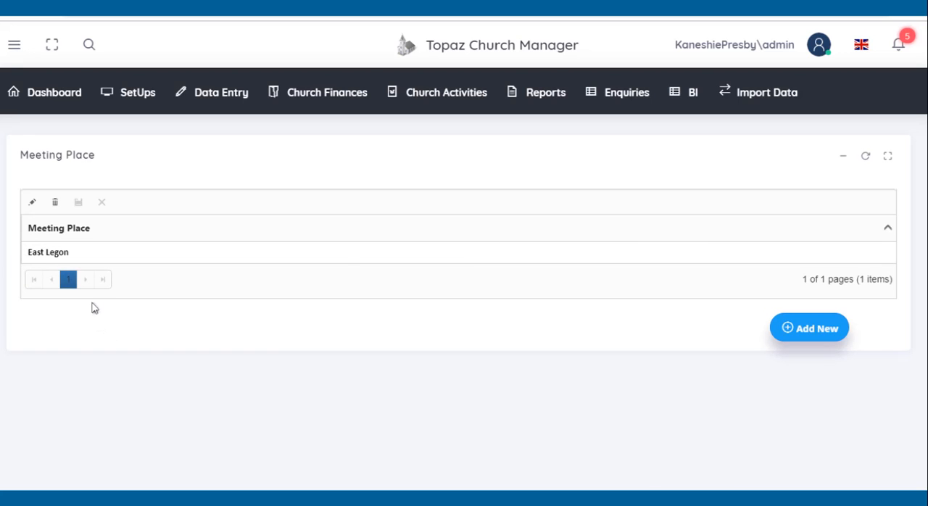
Step: Rename the East Legon meeting place to North Legon and save the record
left_click(52, 257)
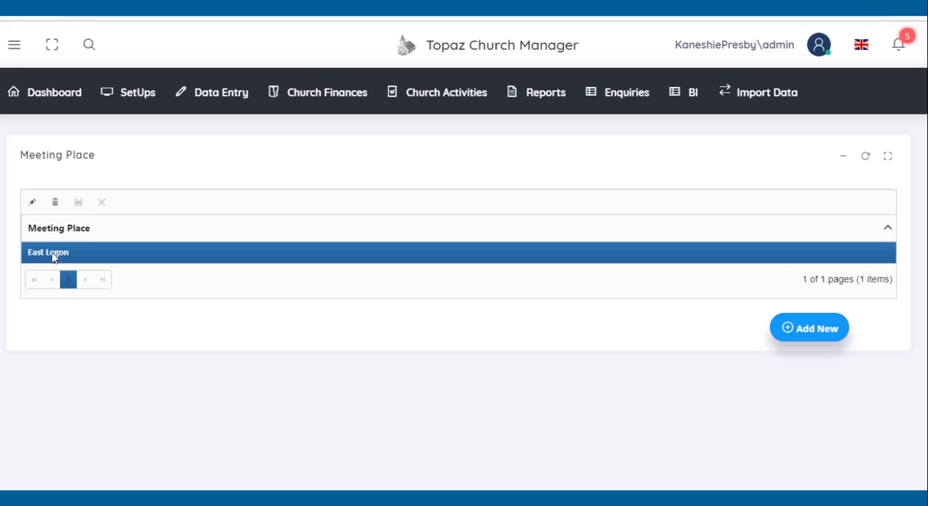
left_click(32, 206)
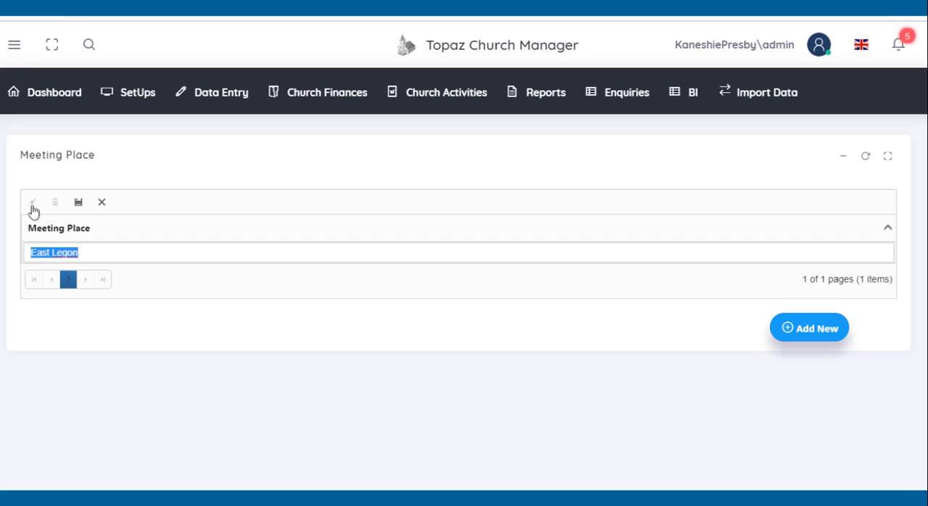
left_click(81, 252)
key("Left")
key("Left")
key("Left")
key("Left")
key("Left")
key("Left")
key("BackSpace")
key("BackSpace")
key("BackSpace")
key("BackSpace")
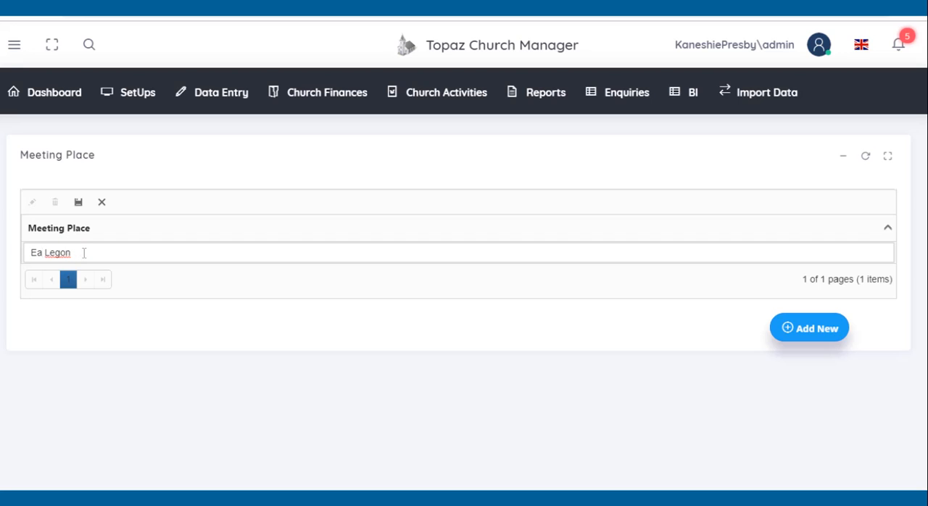
type("North")
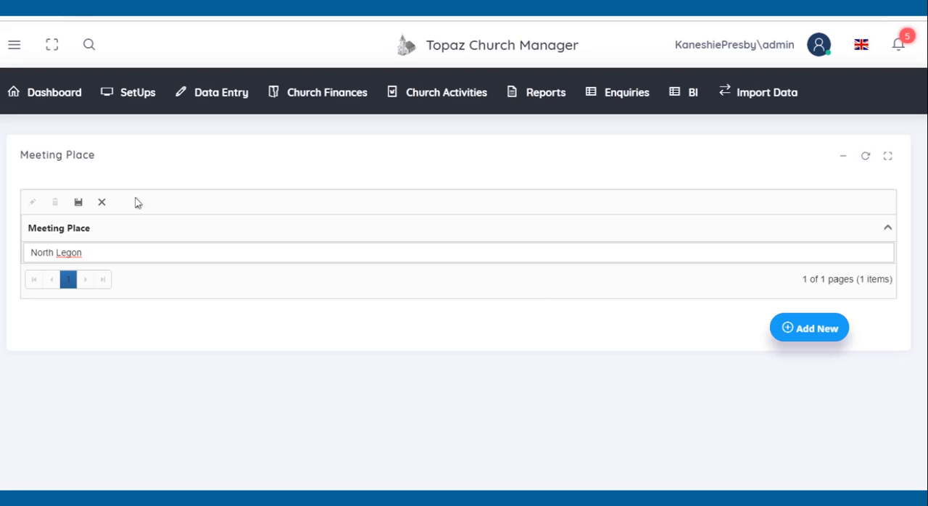
left_click(79, 203)
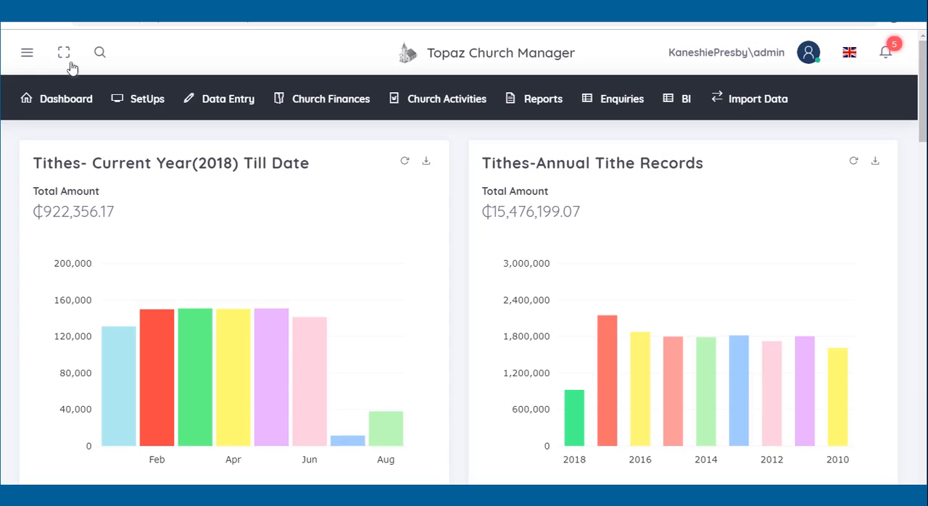
Step: Open the MileStones setup page and add Wedding Aniversary as a milestone
left_click(147, 102)
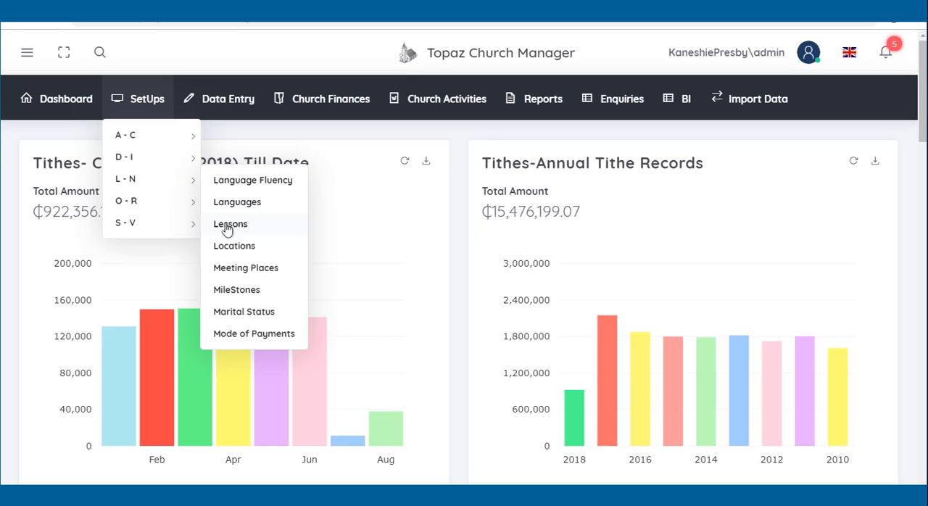
left_click(232, 290)
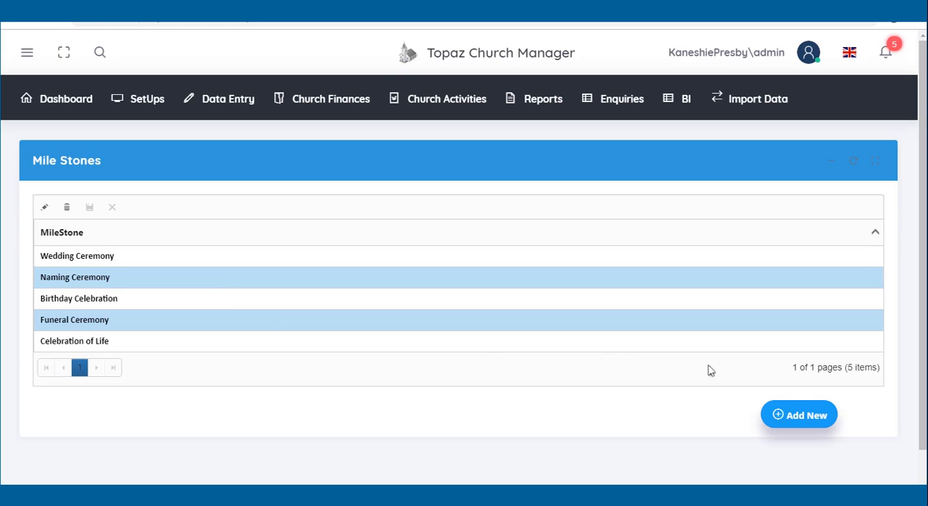
left_click(802, 415)
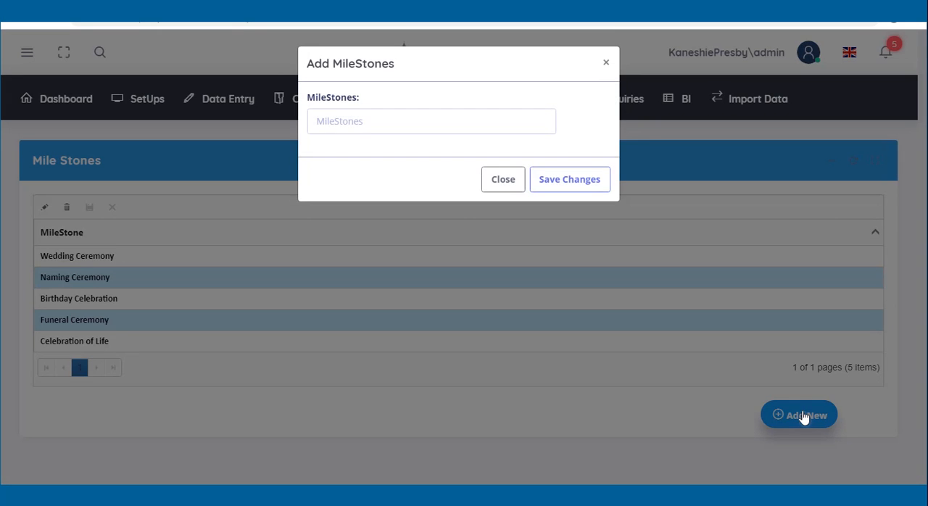
type("Wedd")
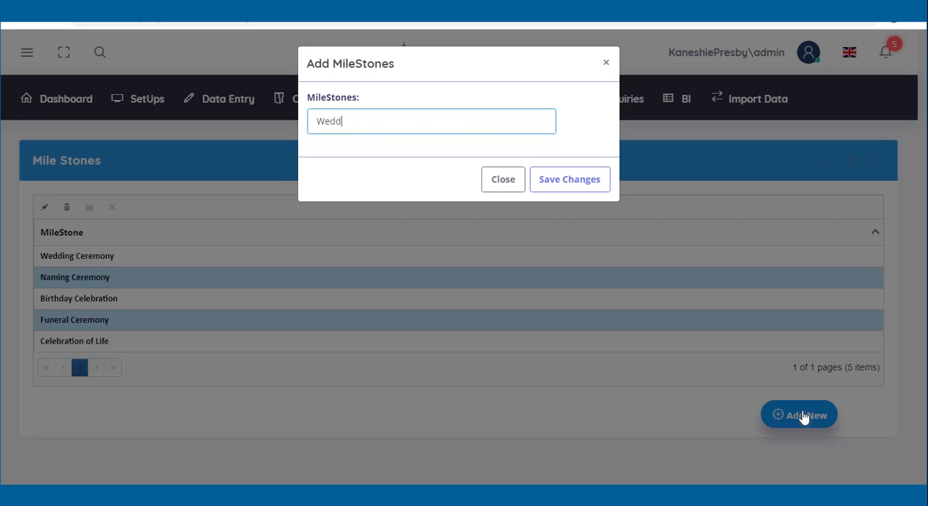
type("ing Aniversary")
left_click(568, 187)
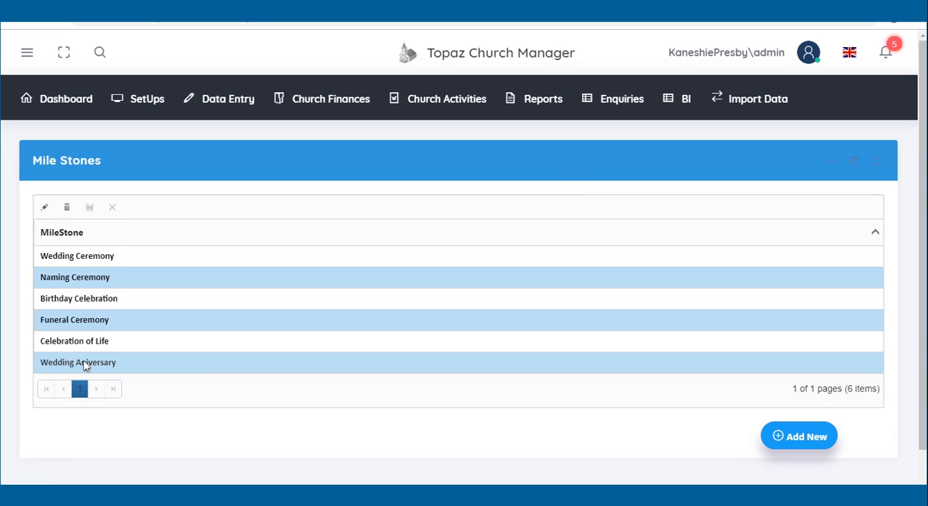
Step: Correct the Wedding Aniversary milestone to Wedding Anniversary and save it, and delete that record with confirmation
left_click(84, 366)
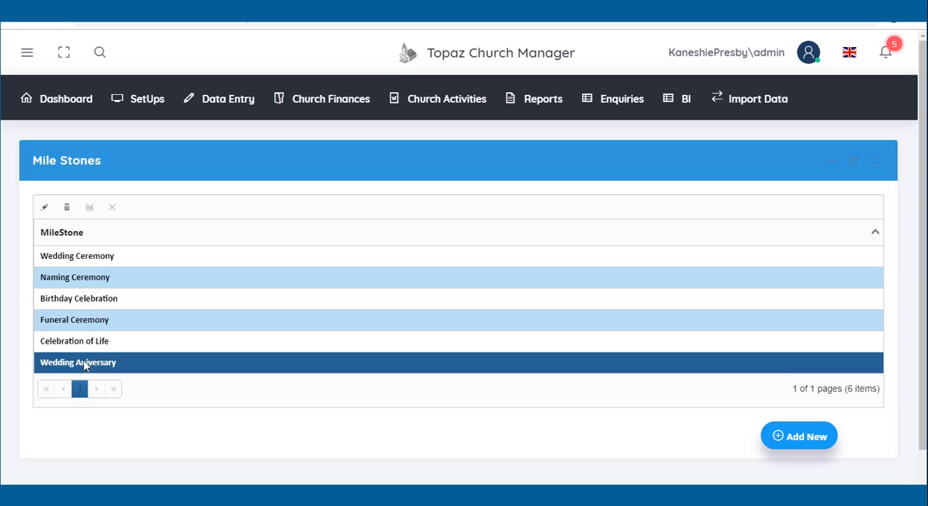
left_click(42, 208)
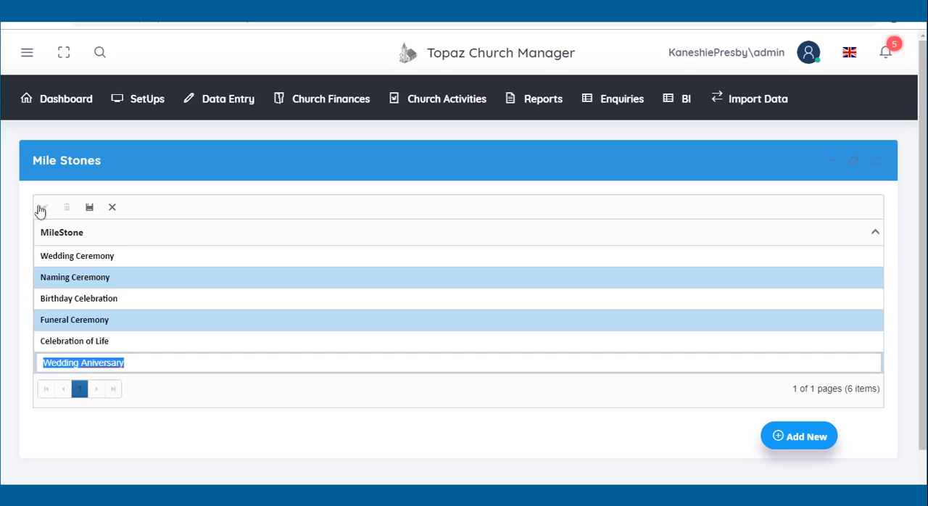
left_click(93, 364)
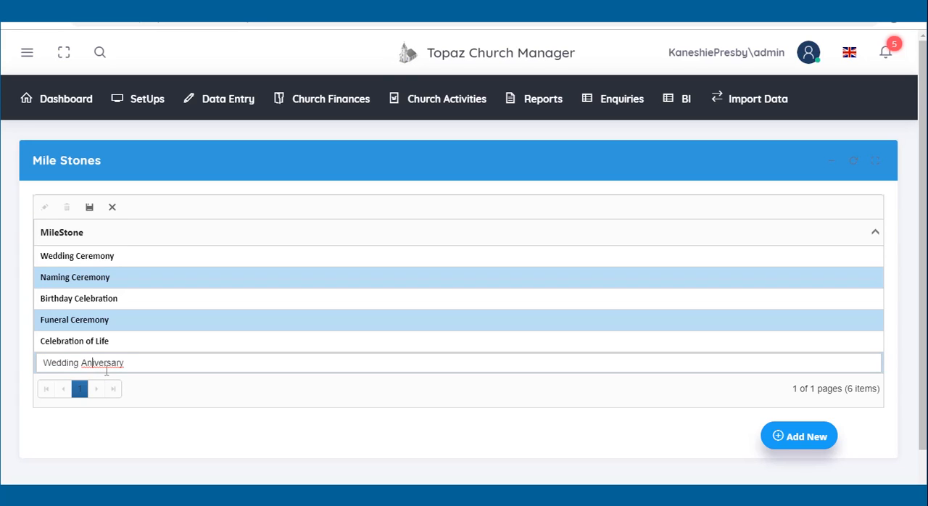
type("n")
left_click(89, 209)
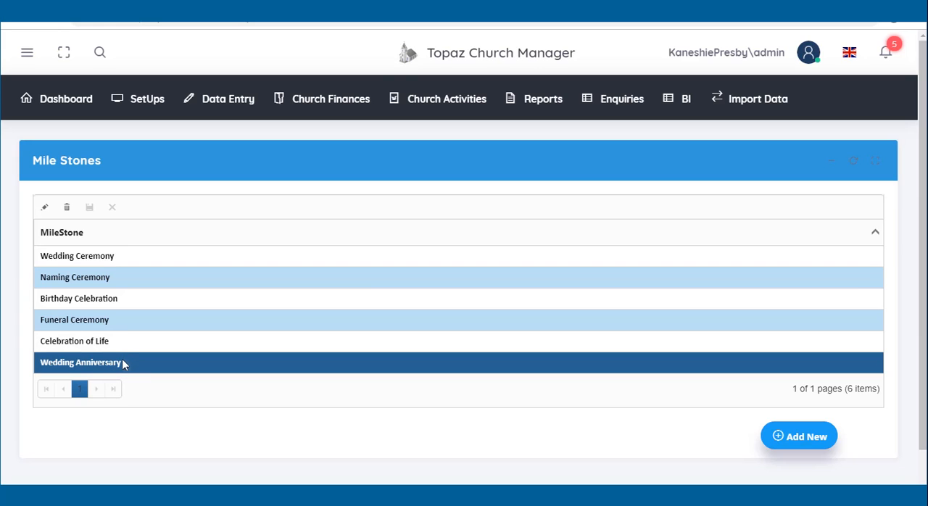
left_click(68, 209)
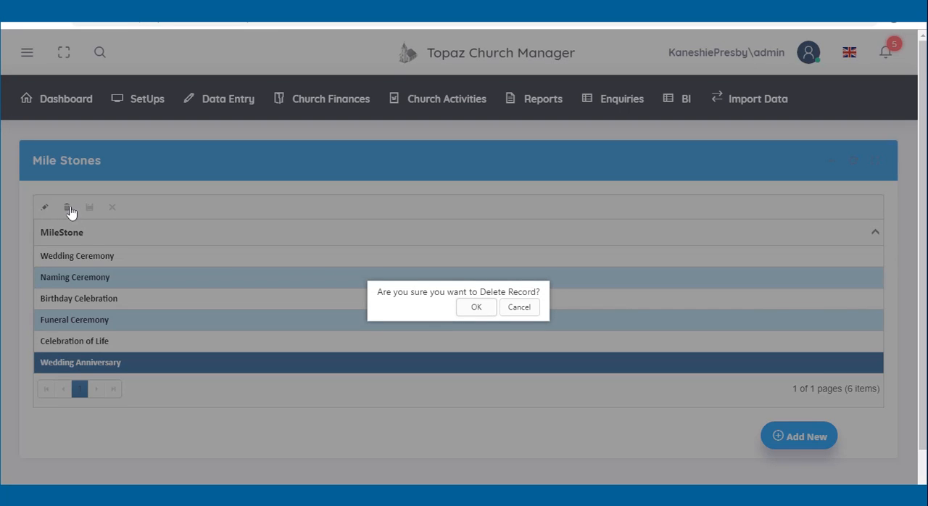
left_click(476, 308)
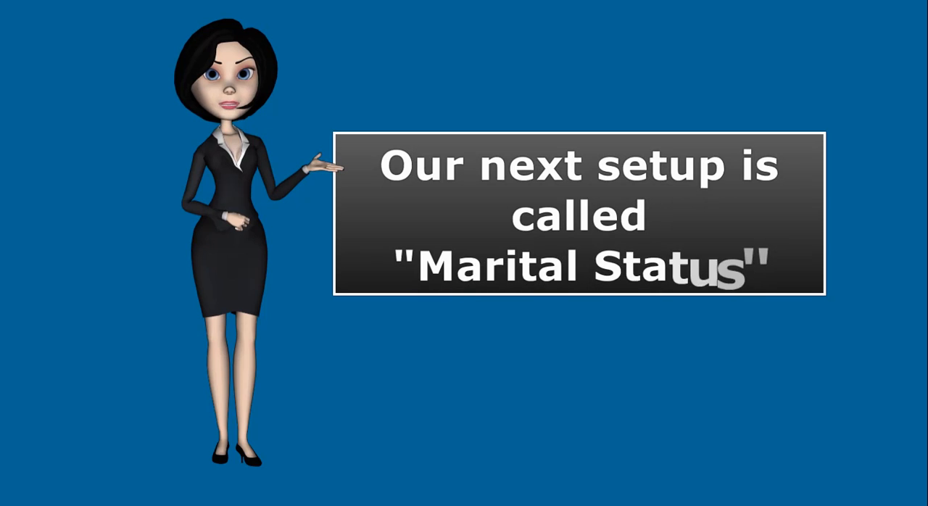
Step: Open the Marital Status setup page and add Married as a new marital status
mouse_move(107, 54)
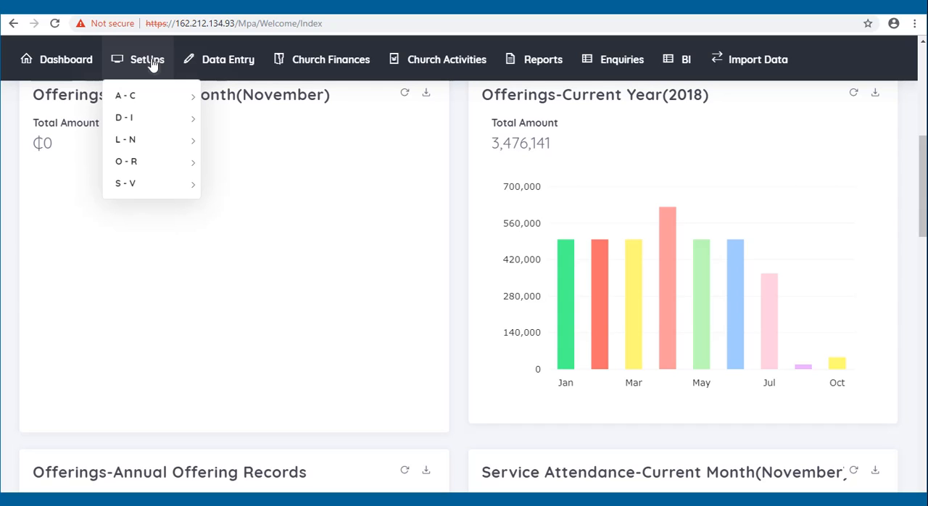
mouse_move(145, 139)
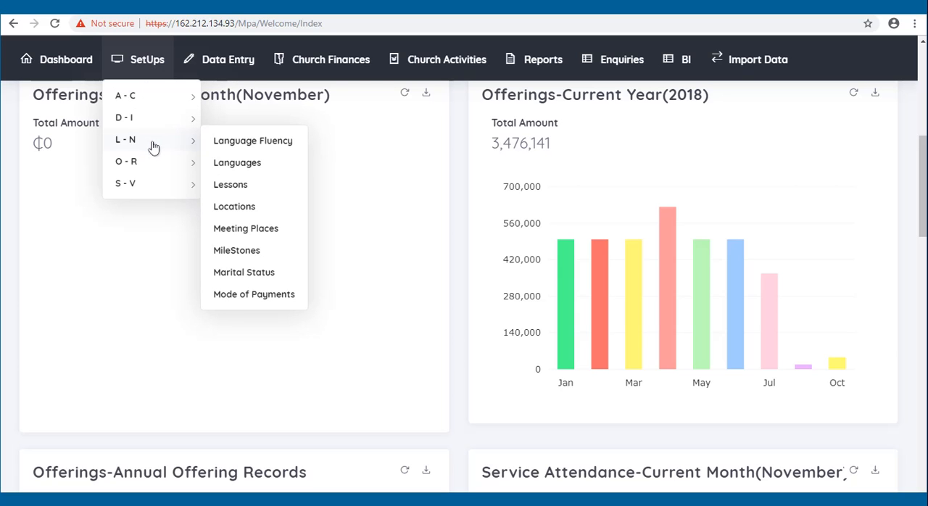
left_click(247, 276)
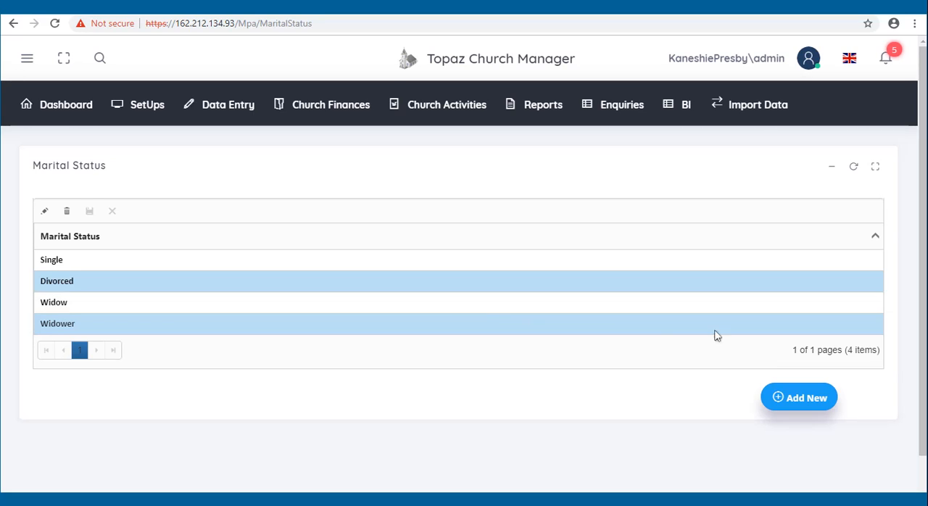
left_click(792, 400)
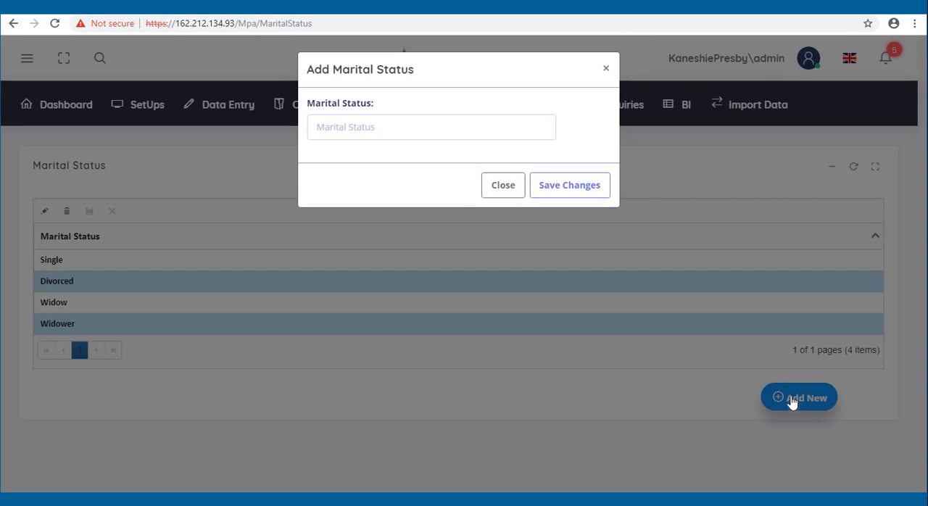
left_click(355, 123)
type("Married")
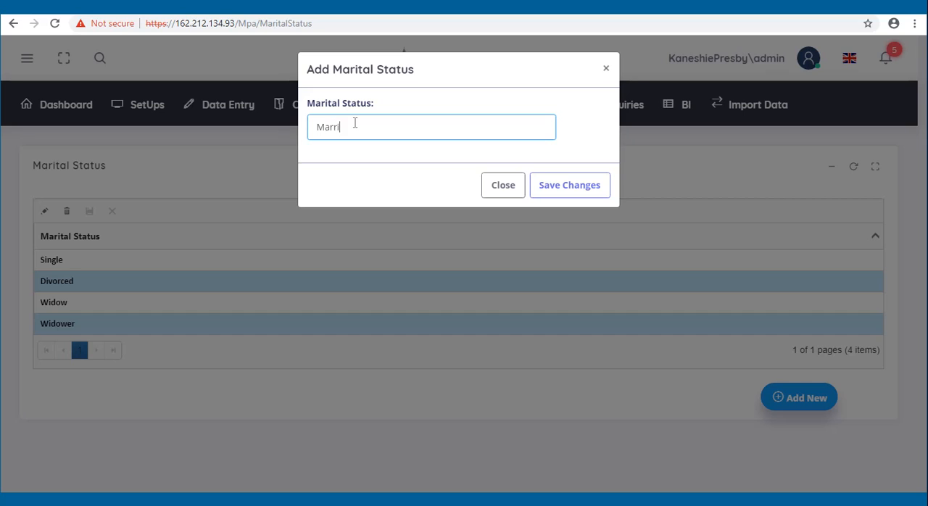
left_click(551, 187)
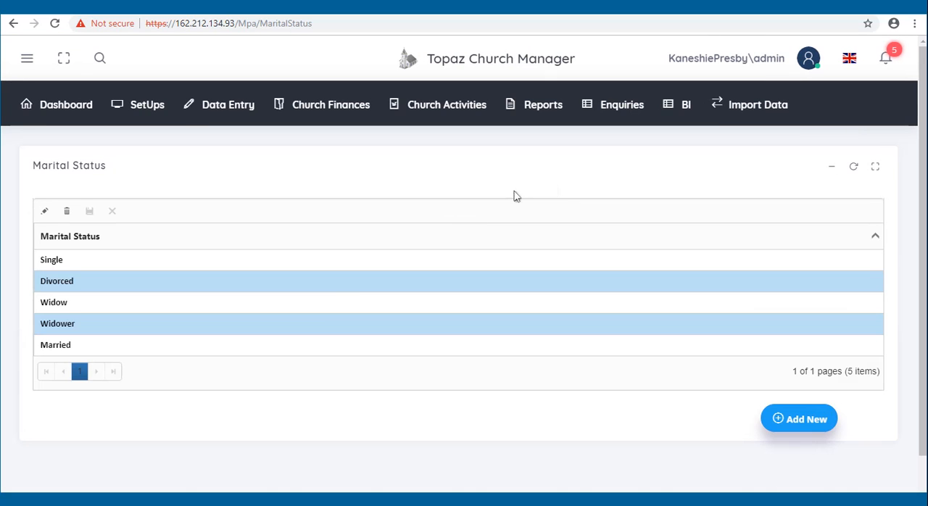
Step: Rename the Single marital status to Singles and save it, and delete that record with confirmation
left_click(201, 258)
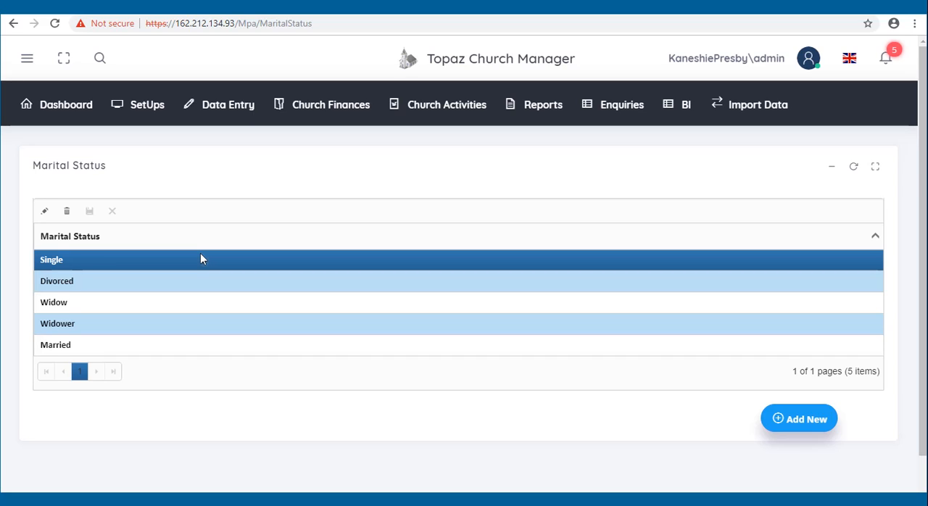
left_click(44, 211)
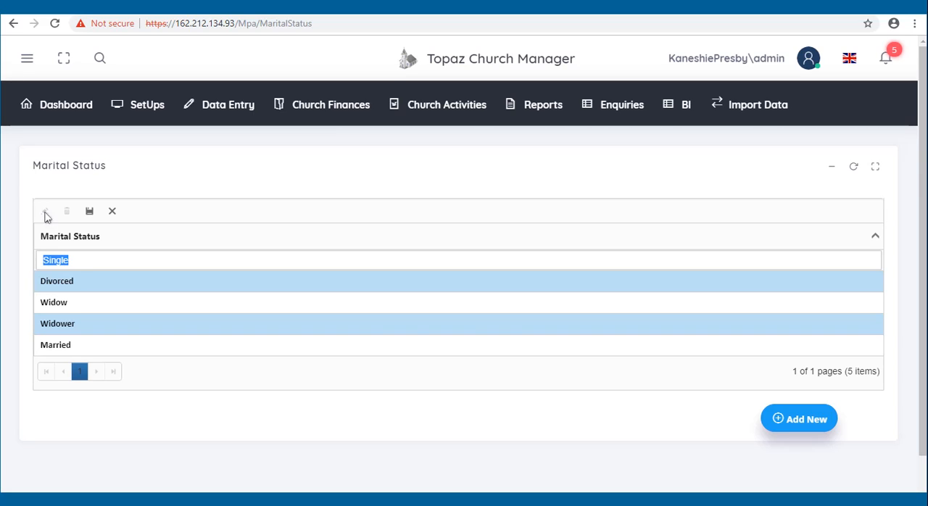
left_click(84, 261)
type("s")
left_click(90, 216)
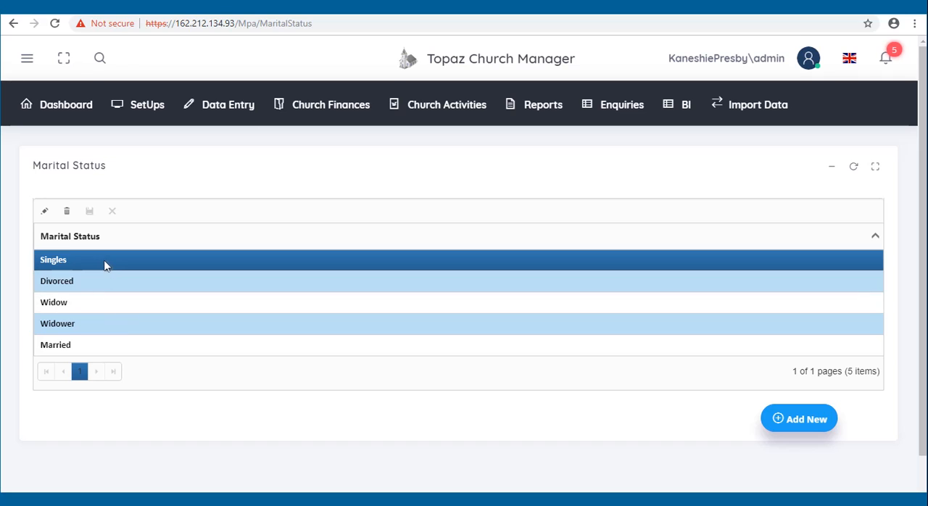
left_click(67, 212)
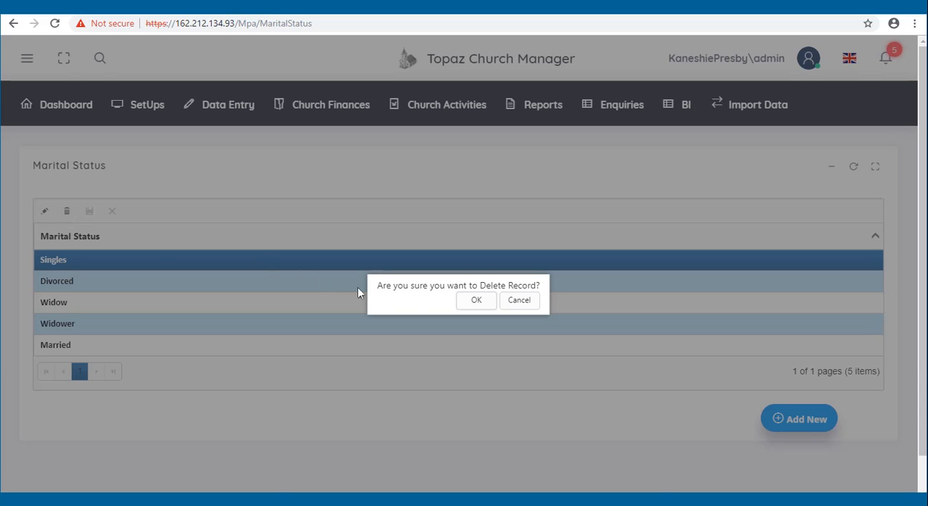
left_click(475, 301)
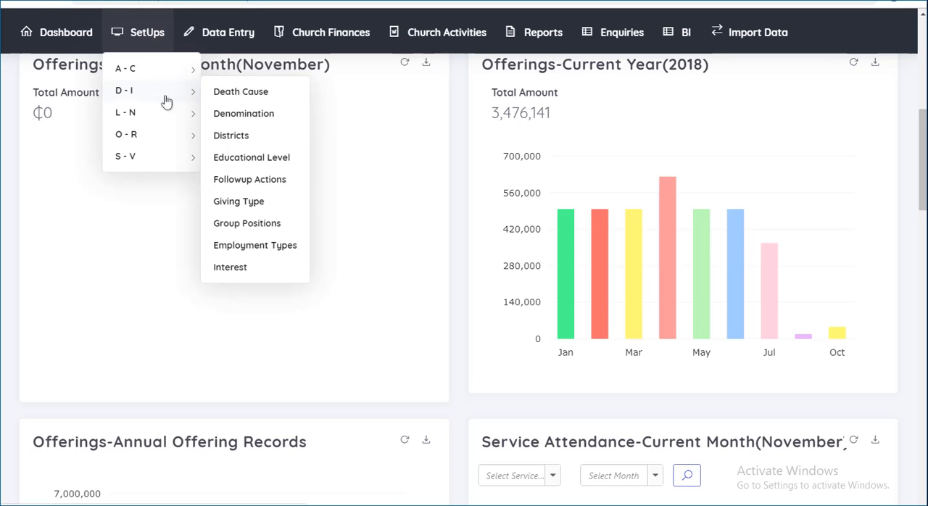
Step: Open the Mode of Payments setup page and add mobile money as a mode of payment
mouse_move(163, 114)
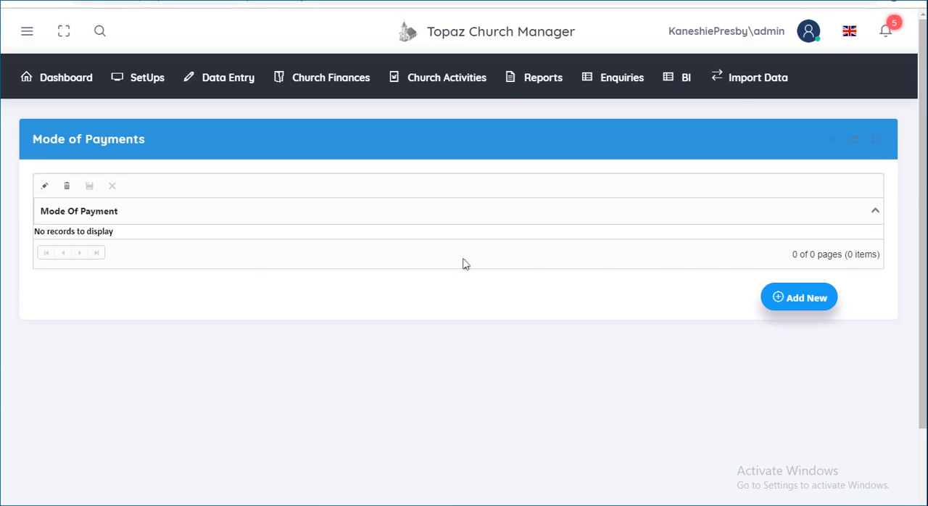
left_click(796, 297)
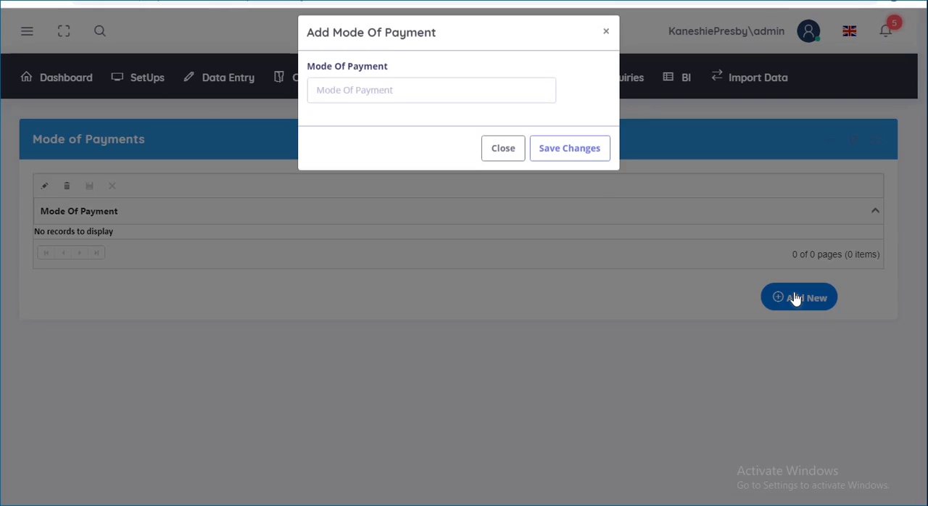
left_click(460, 95)
type("mobile money")
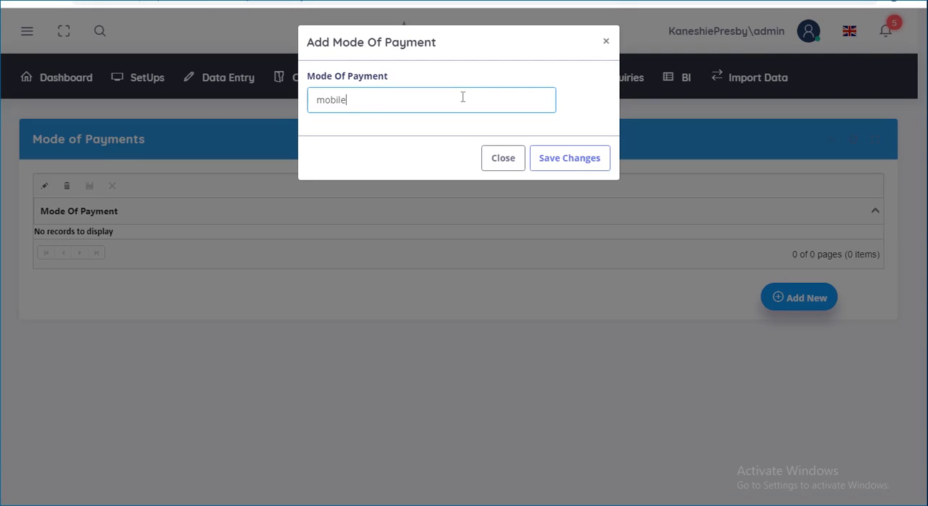
left_click(557, 161)
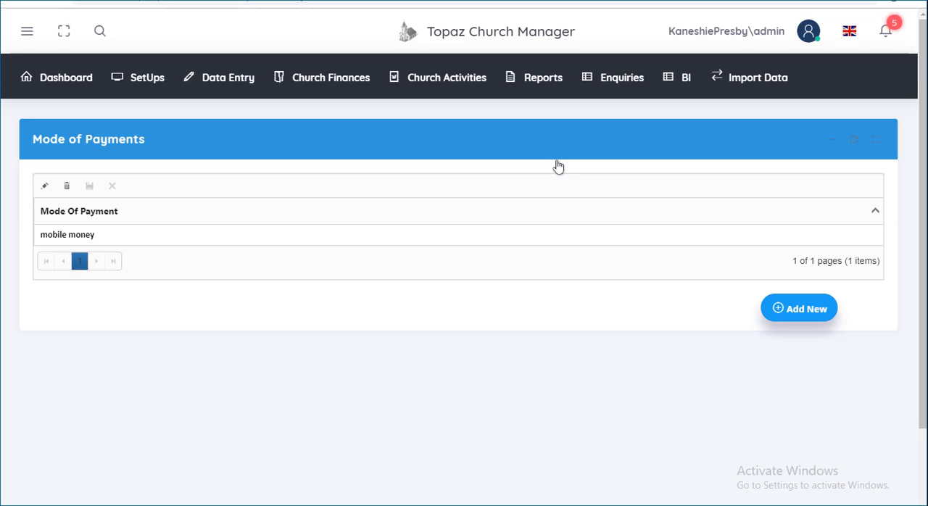
Step: Add paypal as another mode of payment and save it
left_click(781, 308)
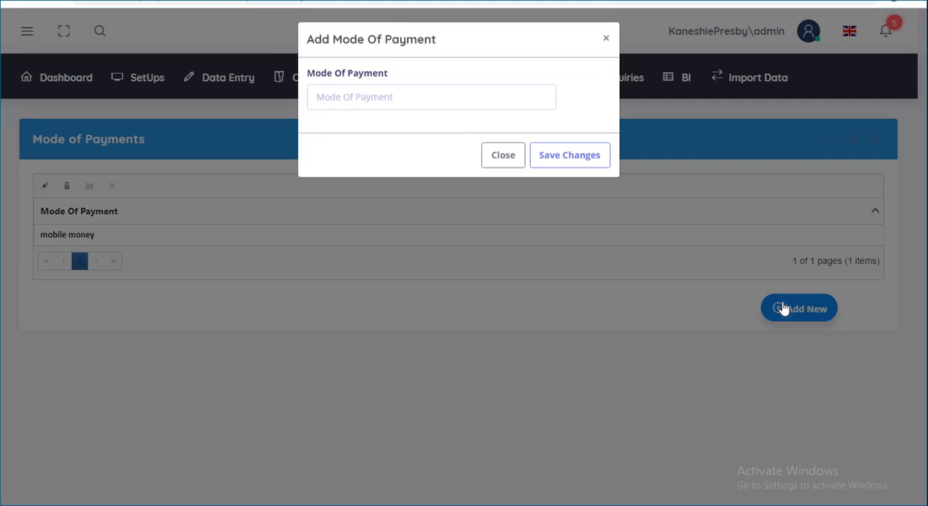
left_click(479, 102)
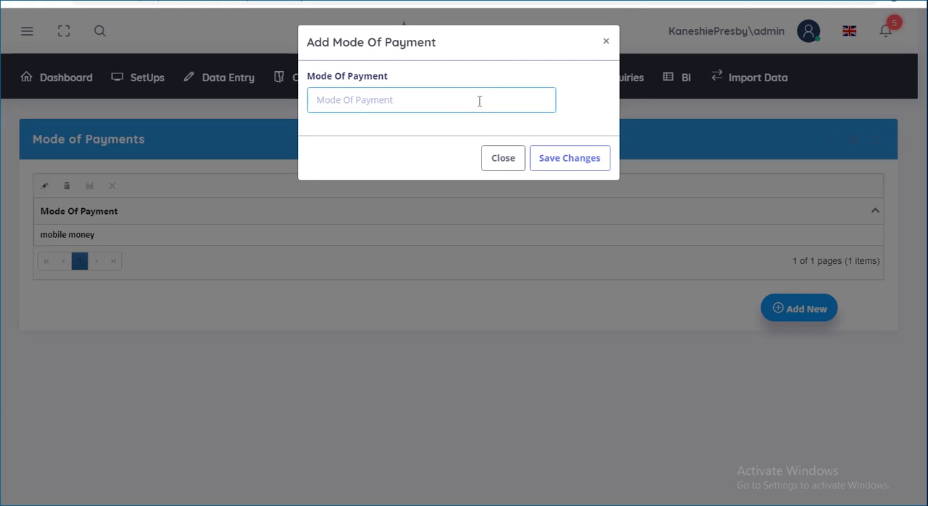
type("paypal")
left_click(572, 166)
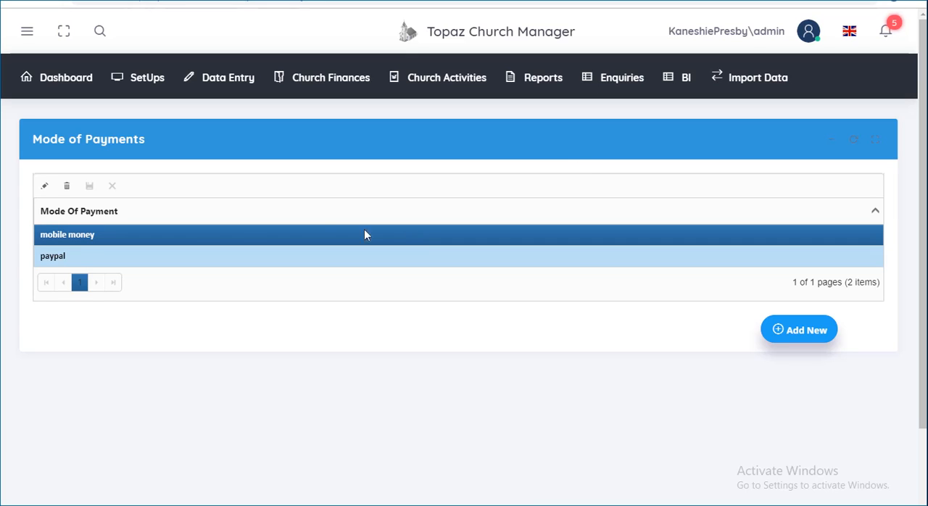
Step: Rename the mobile money payment mode to momo and save it, and delete that record with confirmation
left_click(44, 187)
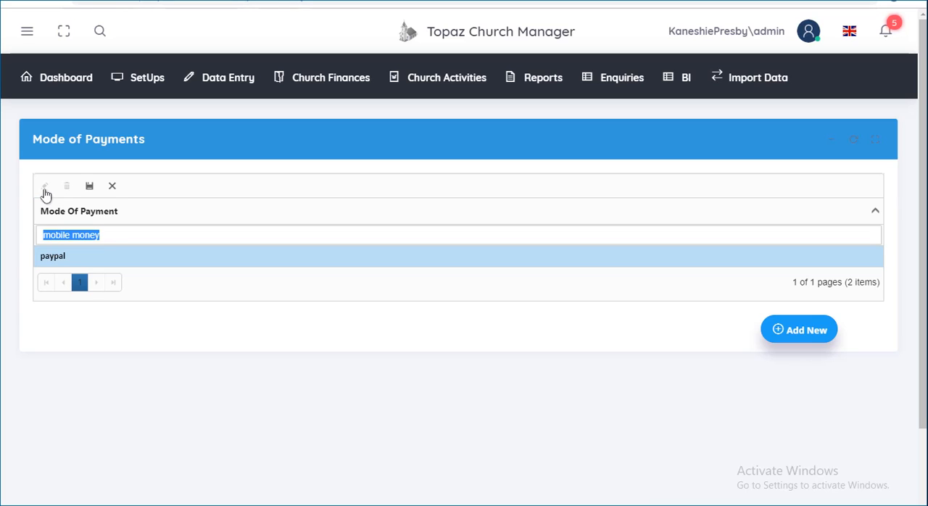
left_click(101, 236)
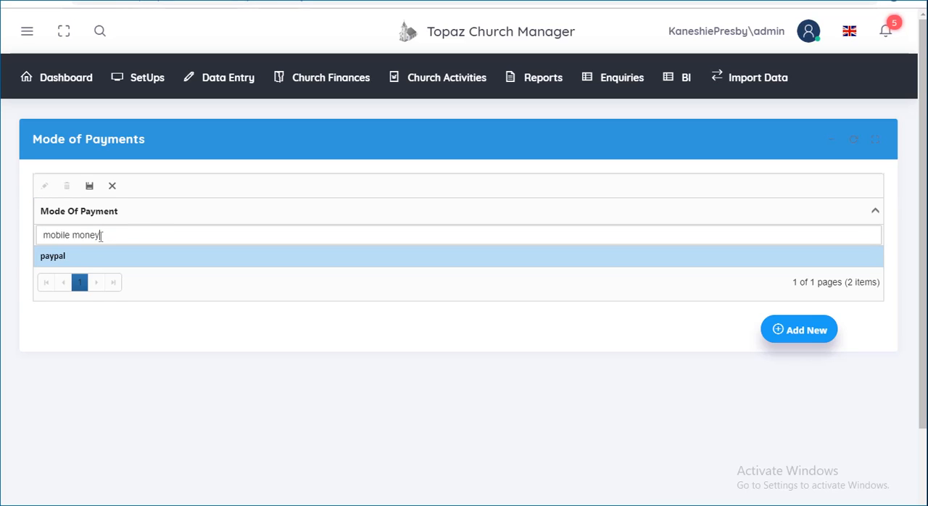
key("BackSpace")
key("BackSpace")
key("BackSpace")
key("BackSpace")
key("BackSpace")
key("BackSpace")
key("BackSpace")
key("BackSpace")
key("BackSpace")
key("BackSpace")
key("BackSpace")
key("BackSpace")
type("momo")
left_click(89, 187)
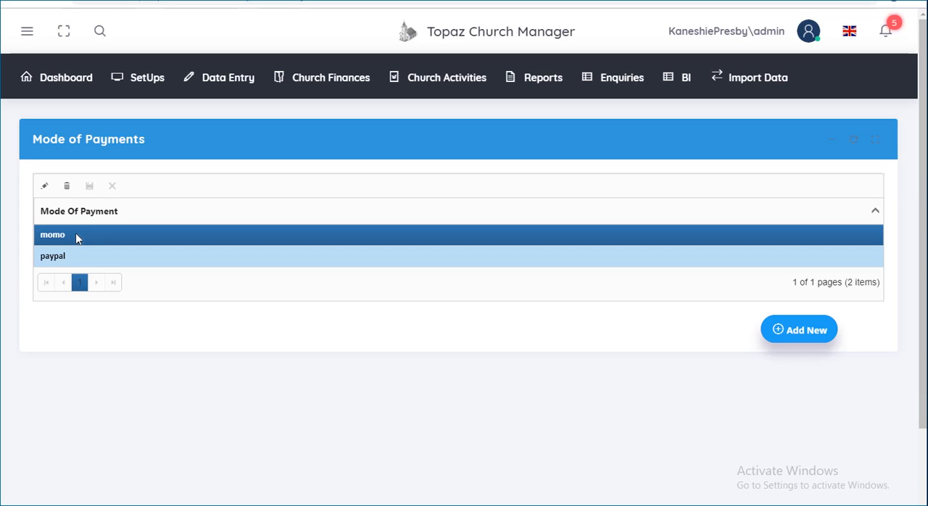
left_click(67, 187)
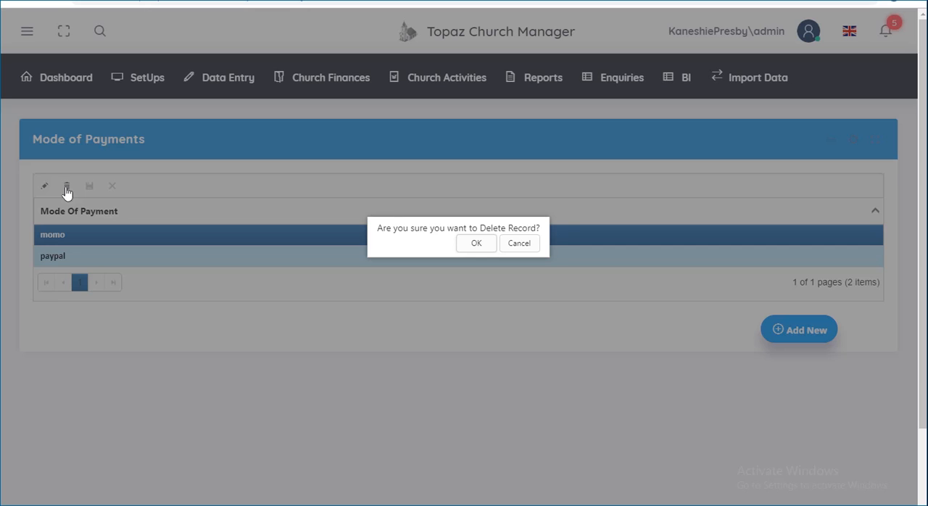
left_click(475, 244)
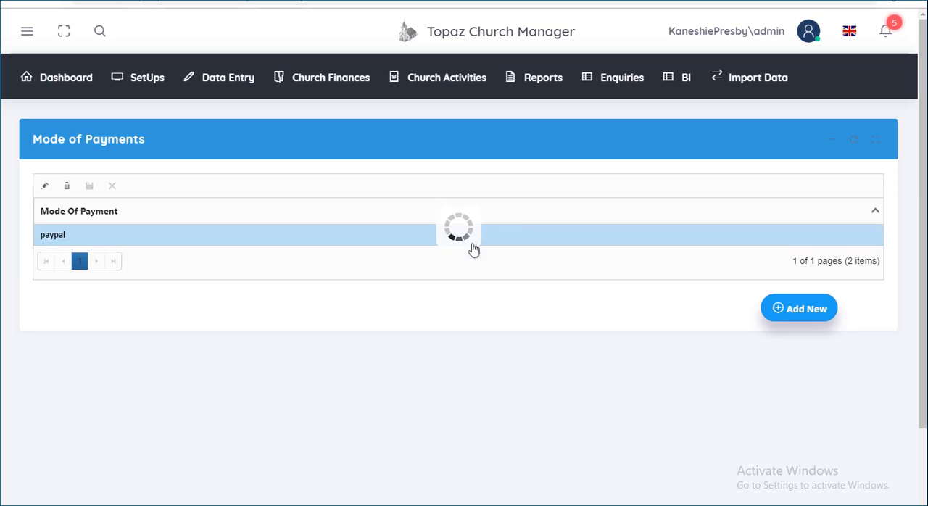